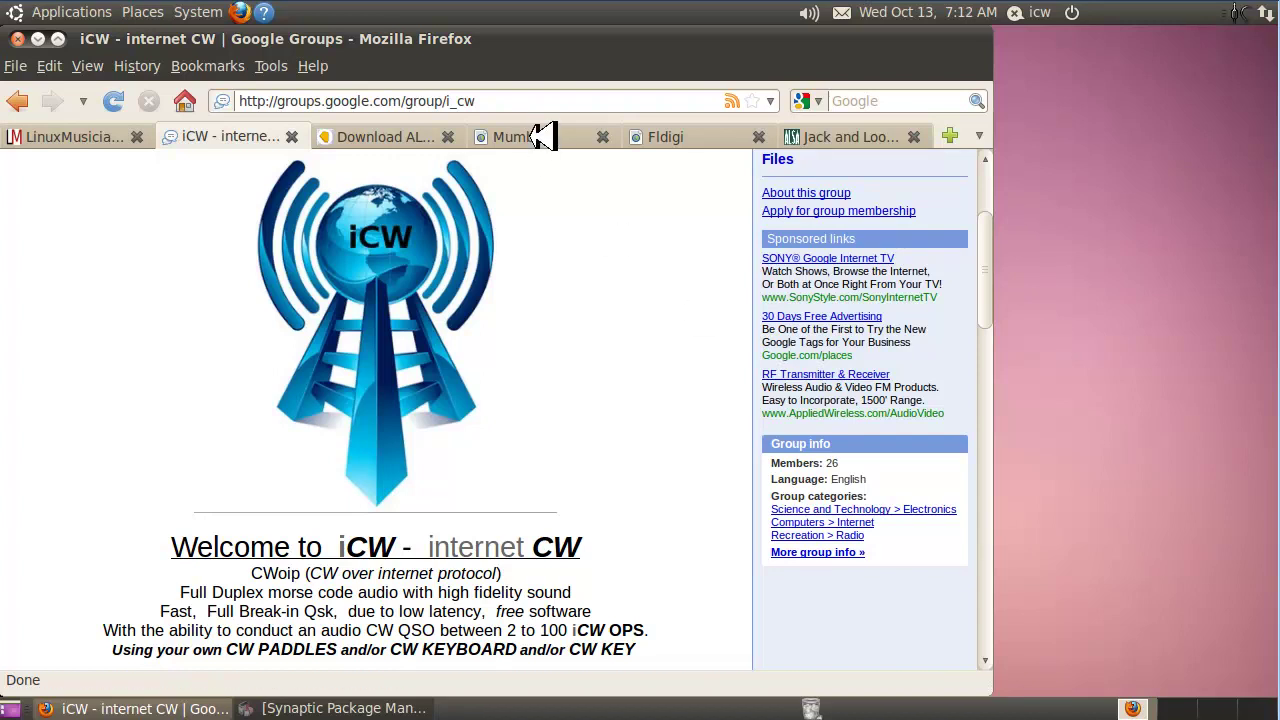
Switch Firefox to the Mumble project's sourceforge page.
click(540, 138)
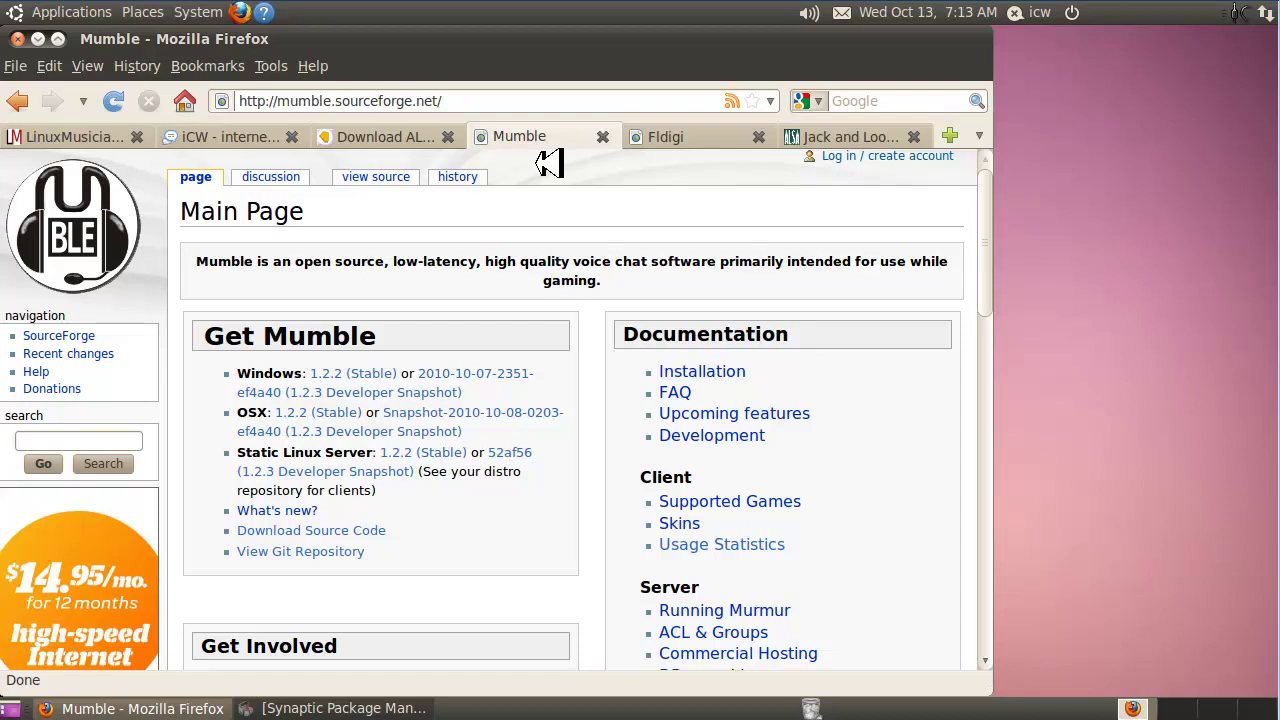
Bring up the Fldigi 3.20.28 release notes.
click(693, 140)
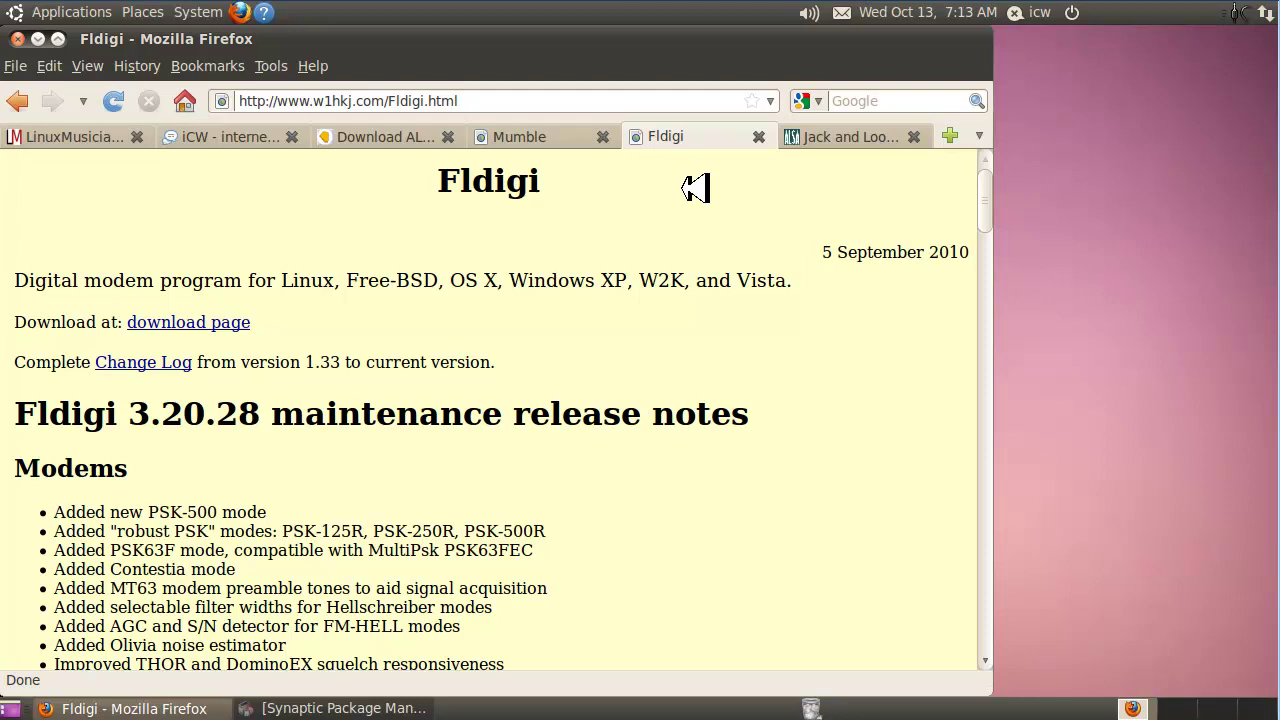
Show the ALSA wiki's Jack and Loopback bridge page.
click(846, 136)
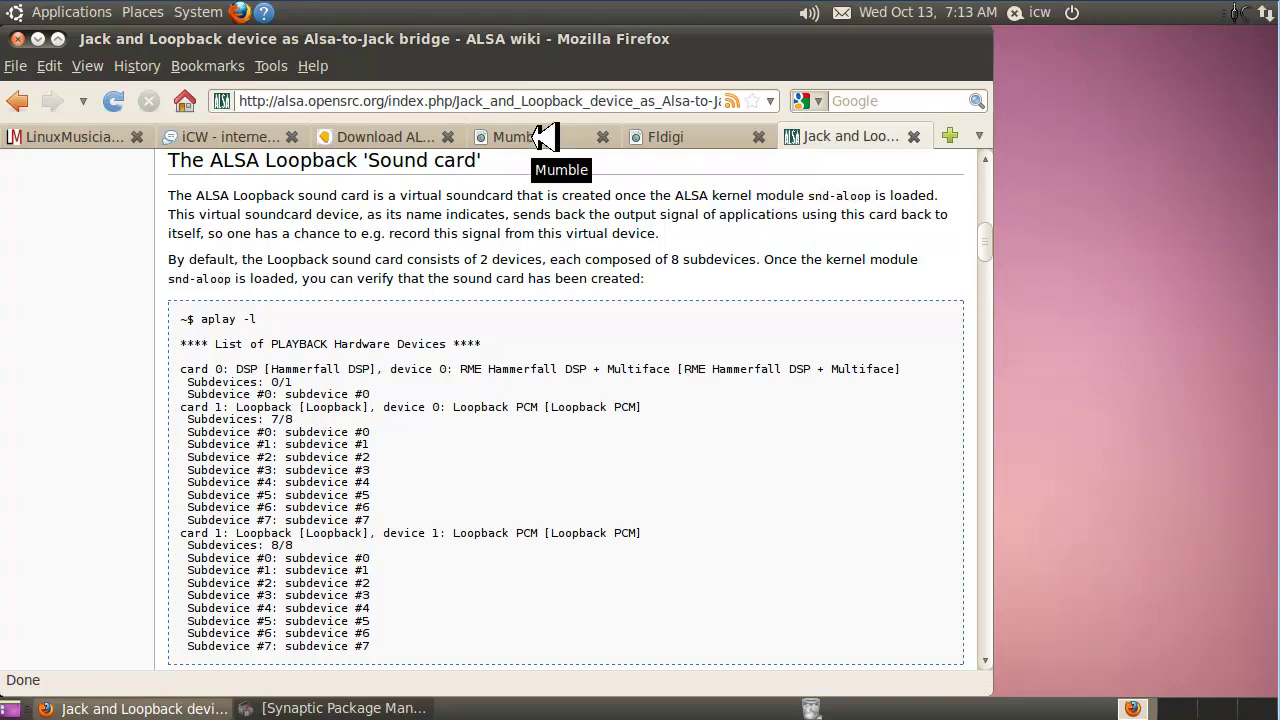
Cycle through the Fldigi, ALSA wiki and Mumble tabs, finishing on Fldigi.
click(686, 139)
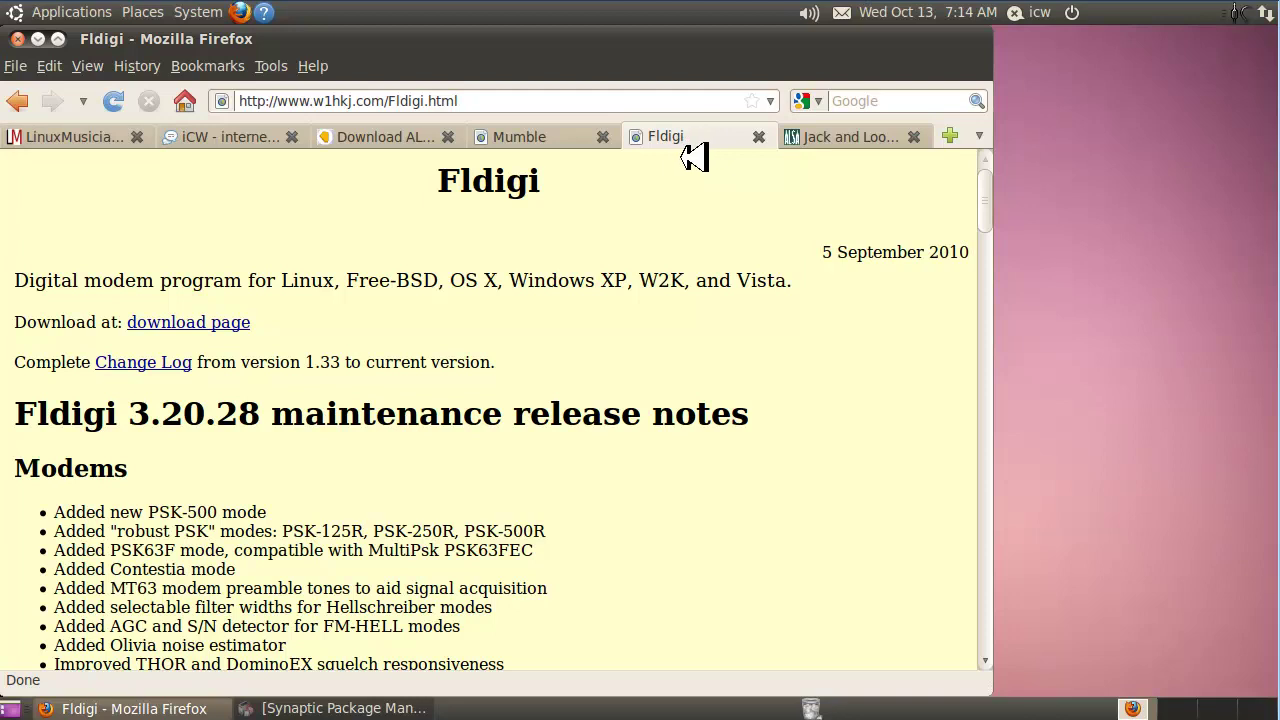
click(836, 138)
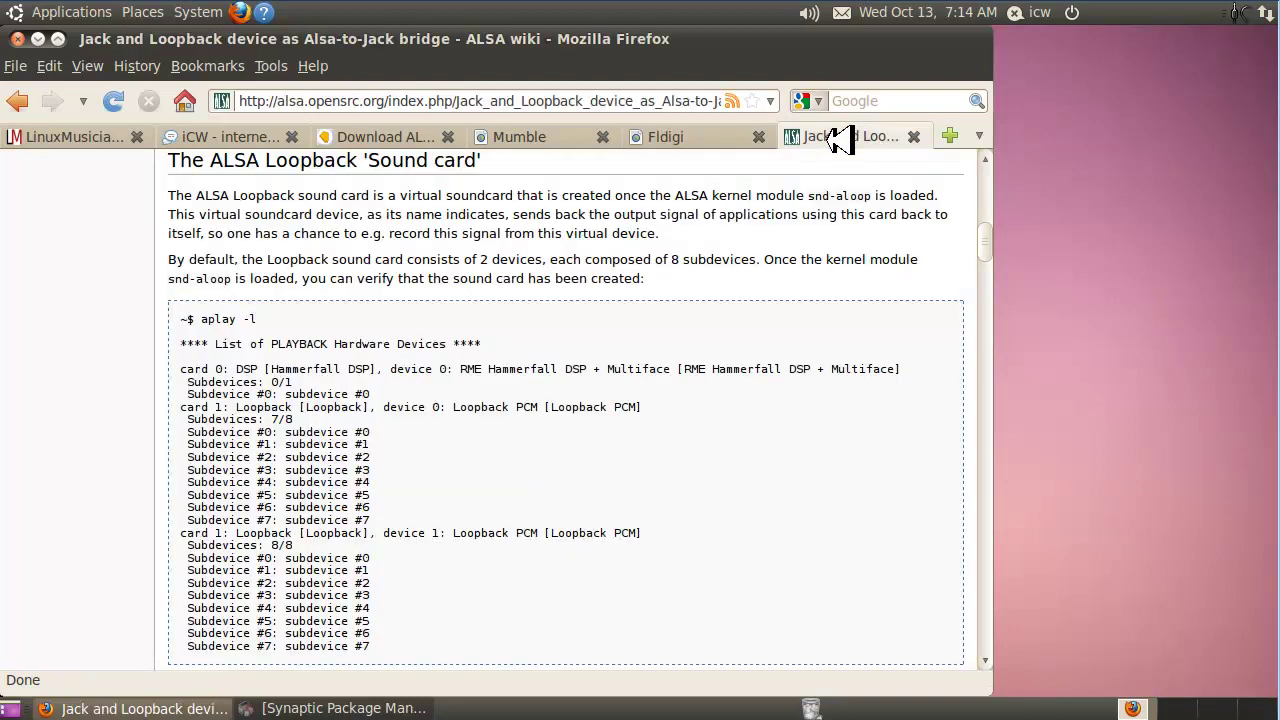
click(697, 139)
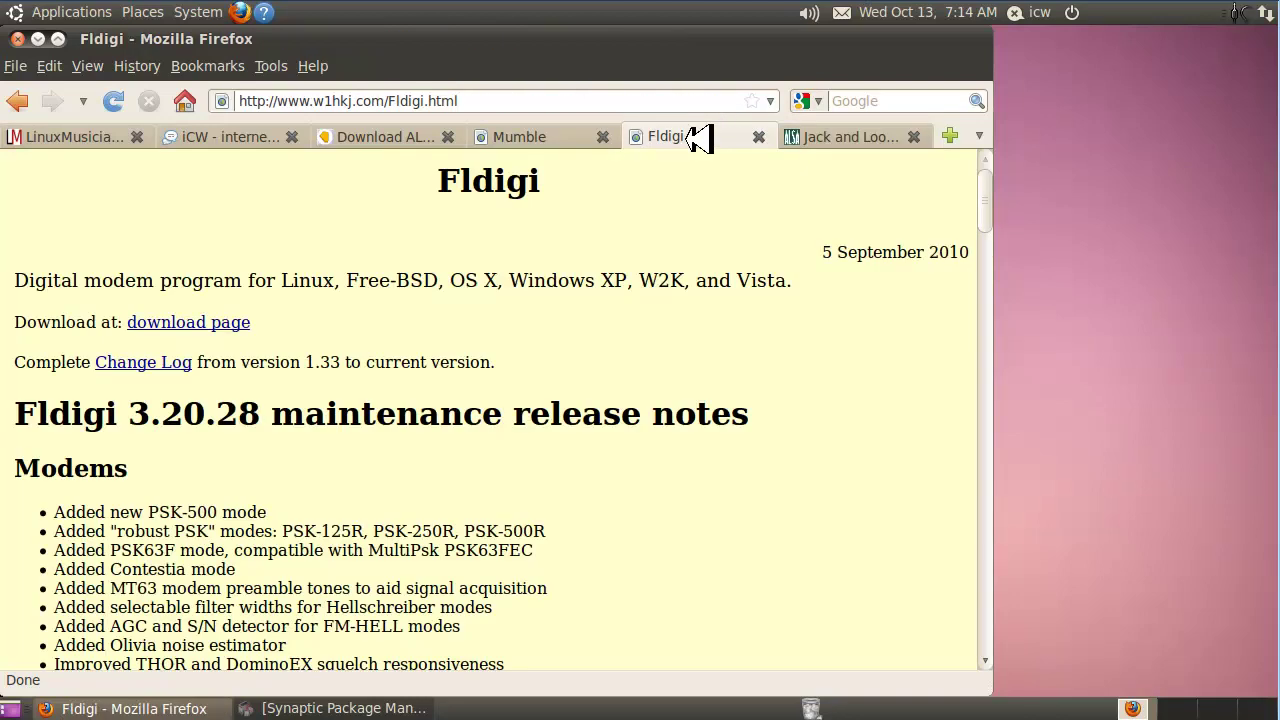
click(834, 138)
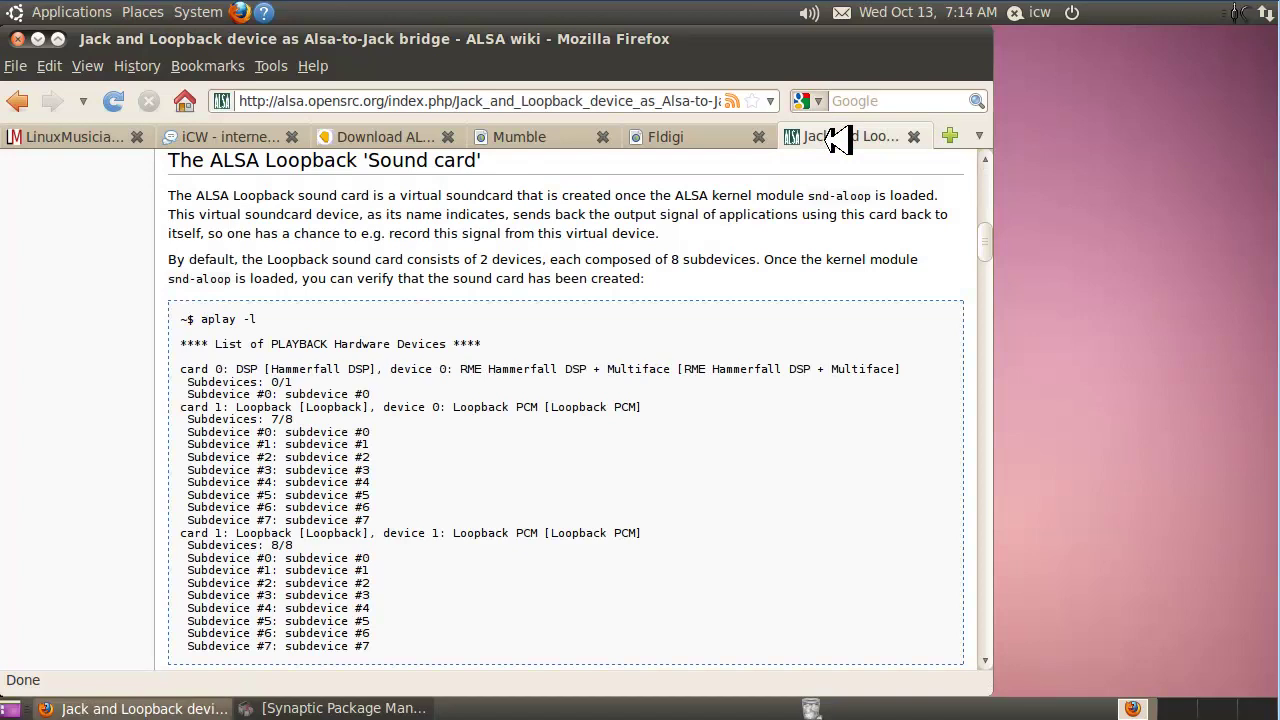
click(537, 140)
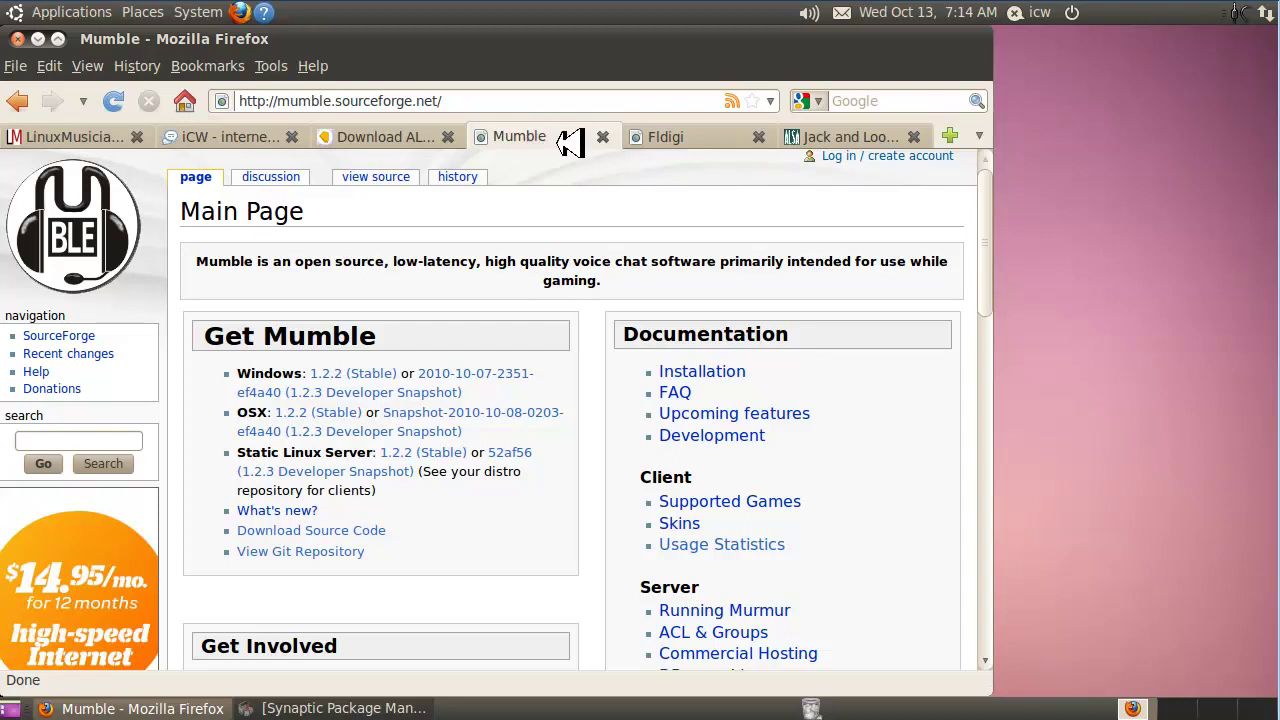
click(822, 137)
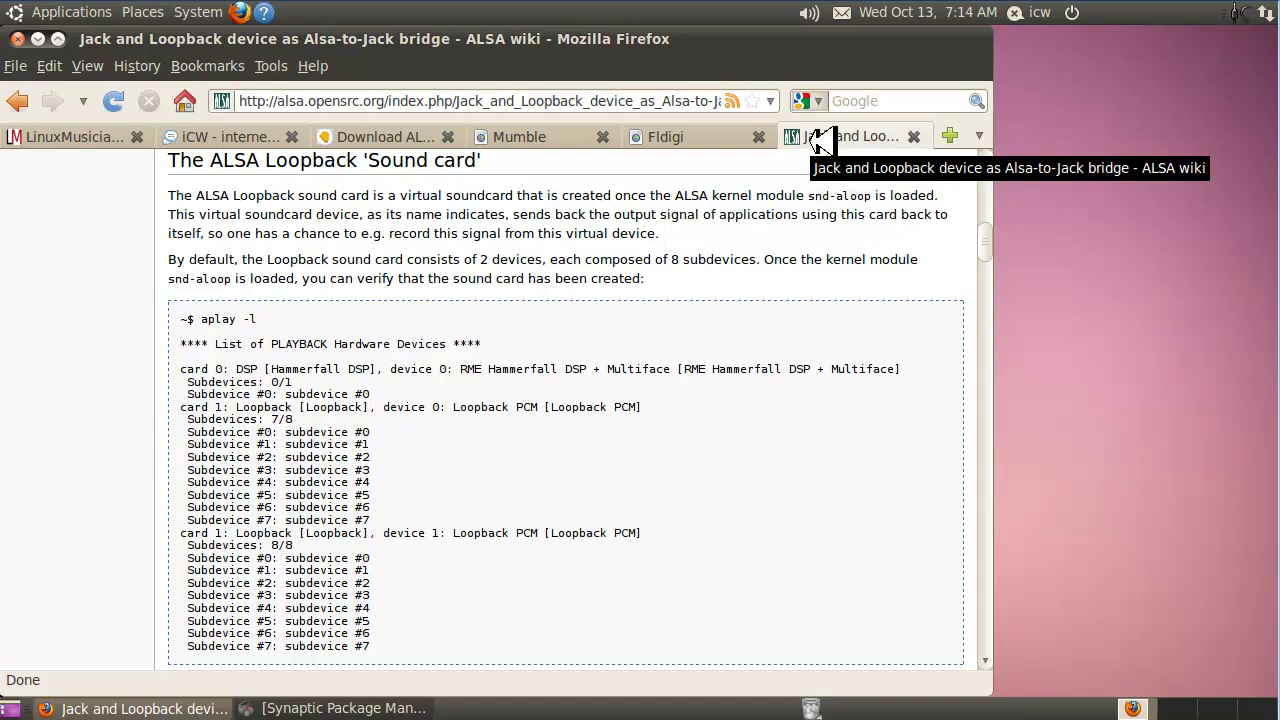
click(700, 141)
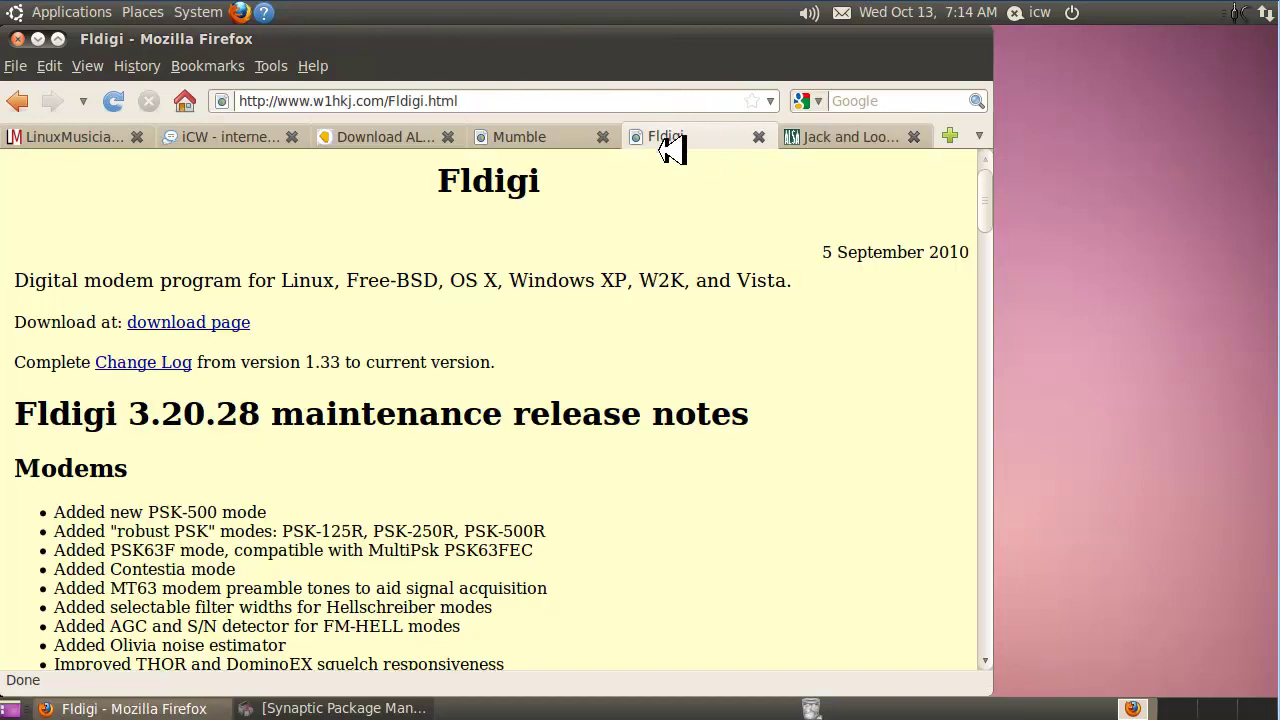
Return Firefox to the Mumble main page.
click(578, 140)
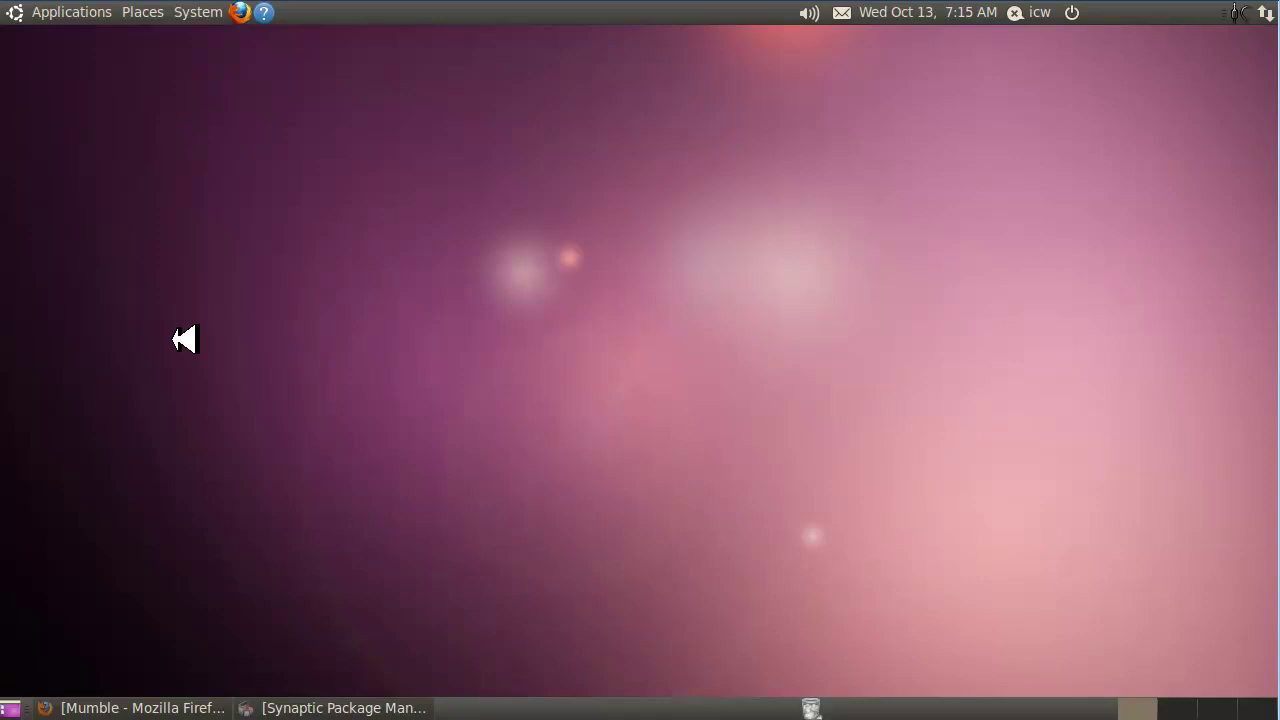
Install the mumble package and its required mumble-11x through Synaptic.
click(207, 14)
mouse_move(255, 73)
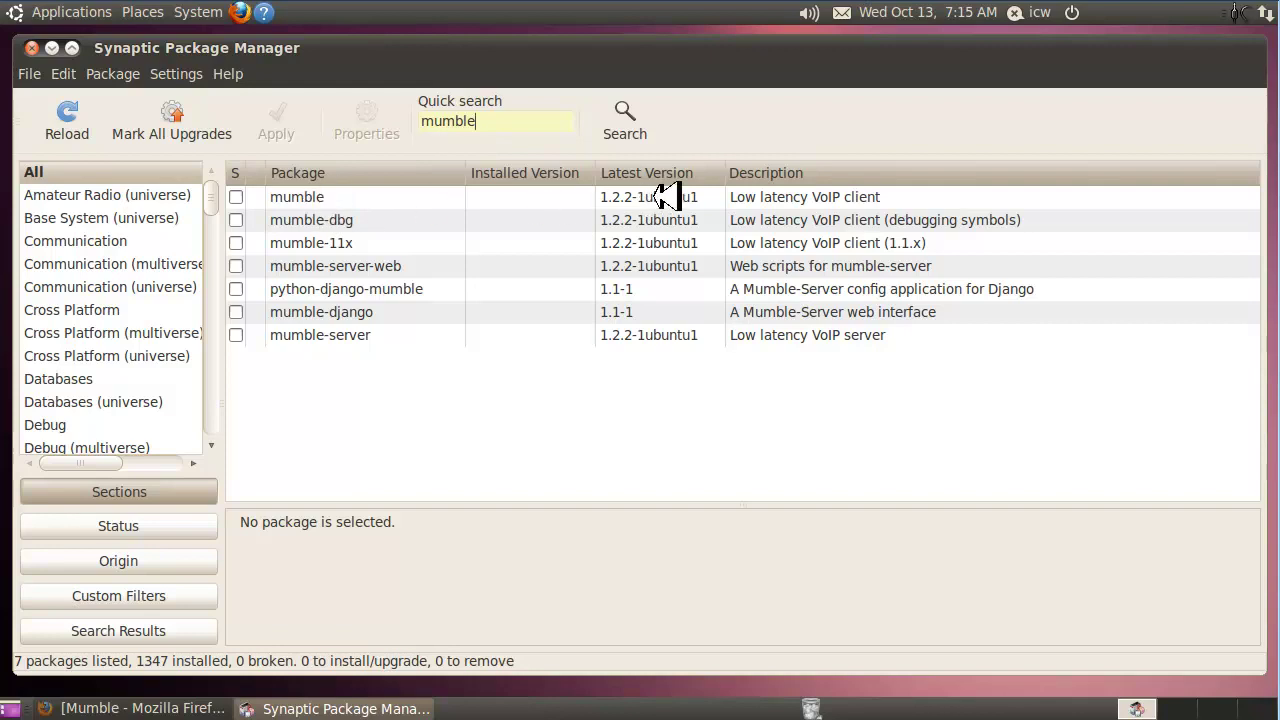
click(237, 197)
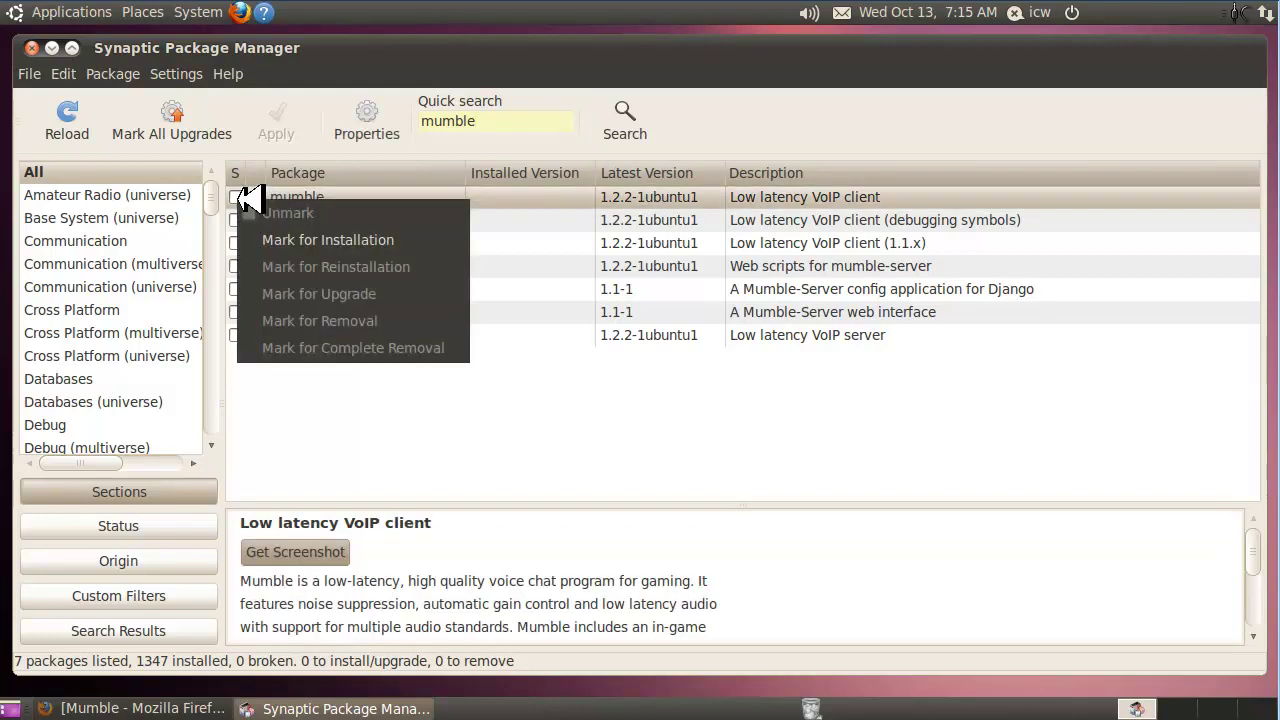
click(330, 240)
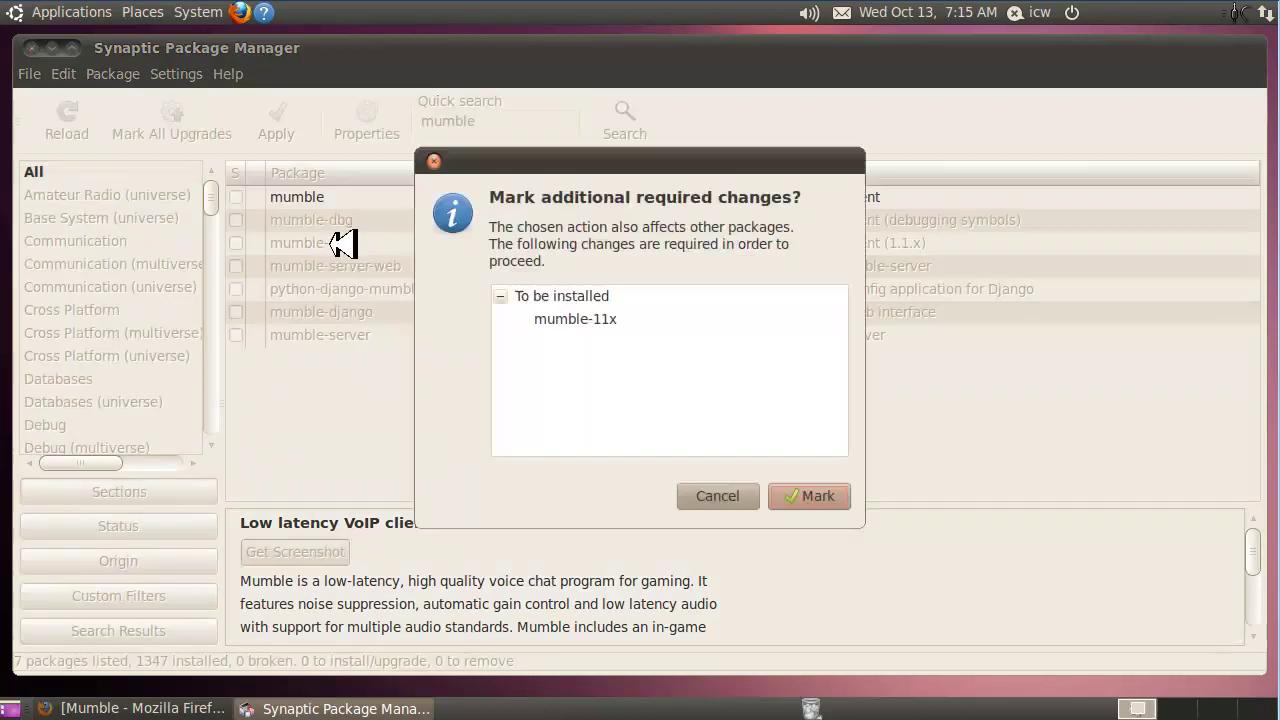
click(809, 497)
click(277, 135)
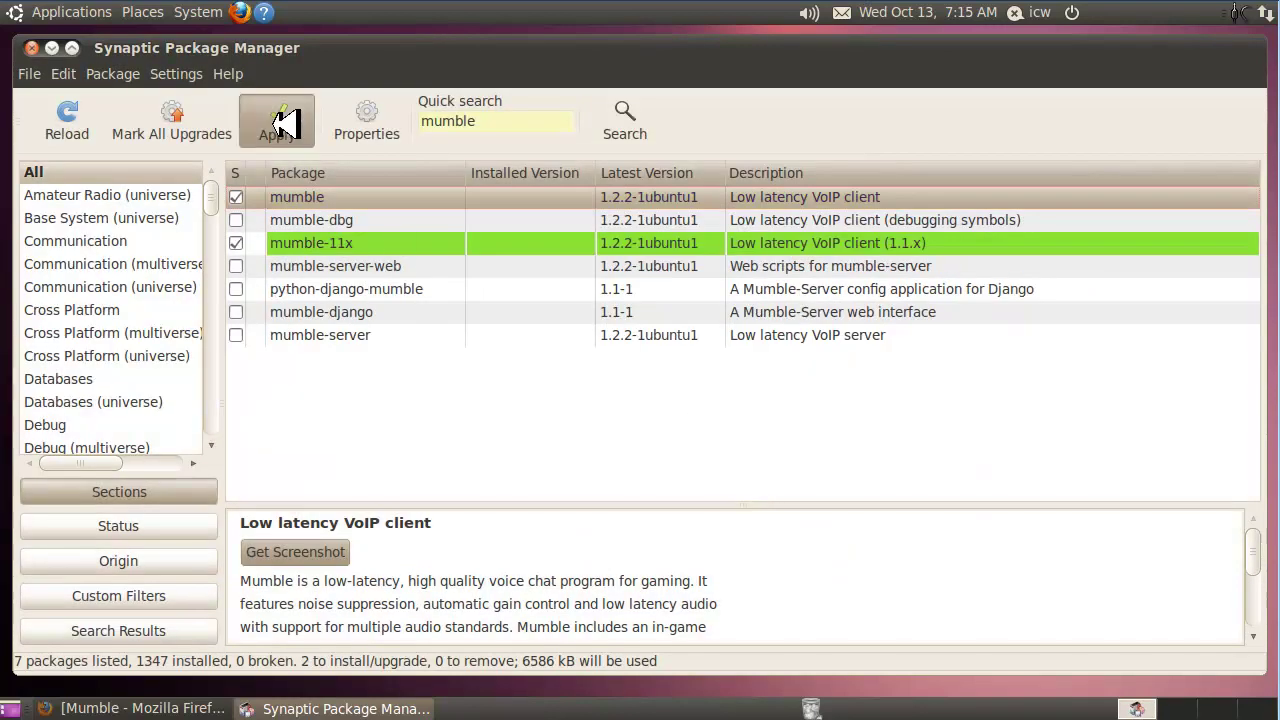
click(835, 561)
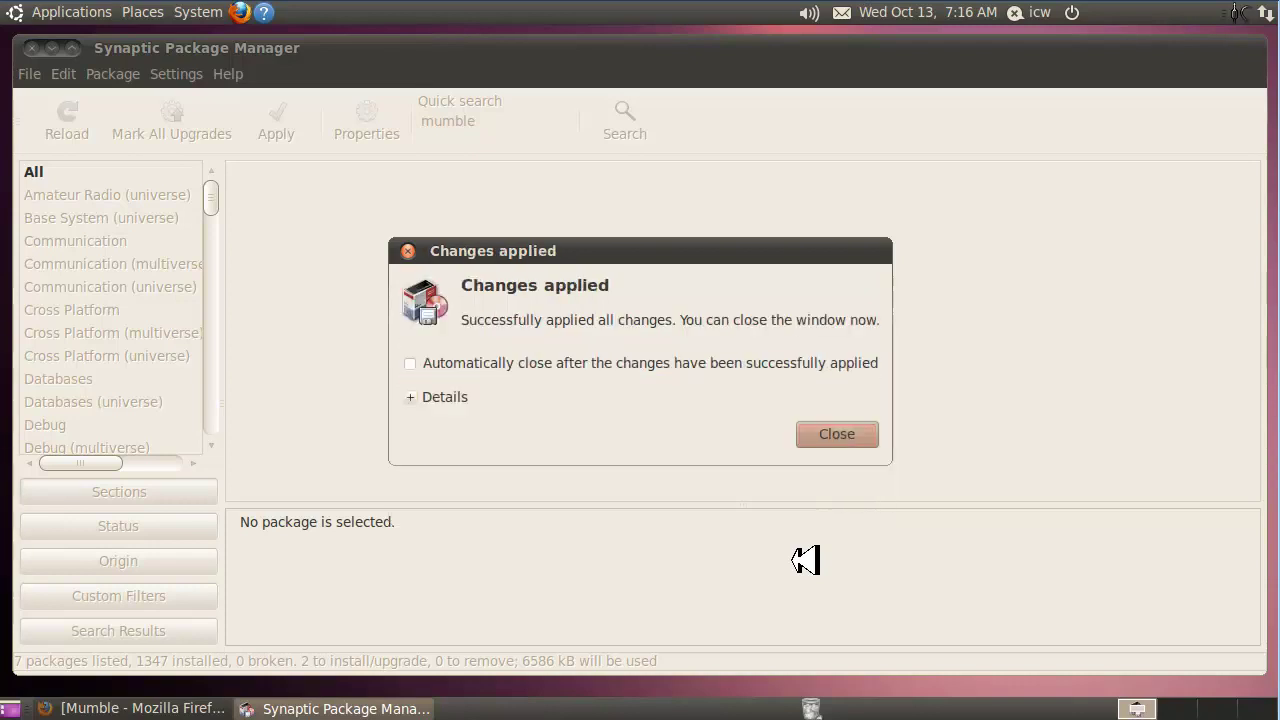
Close the changes-applied notice and launch Mumble from Applications > Internet.
click(849, 435)
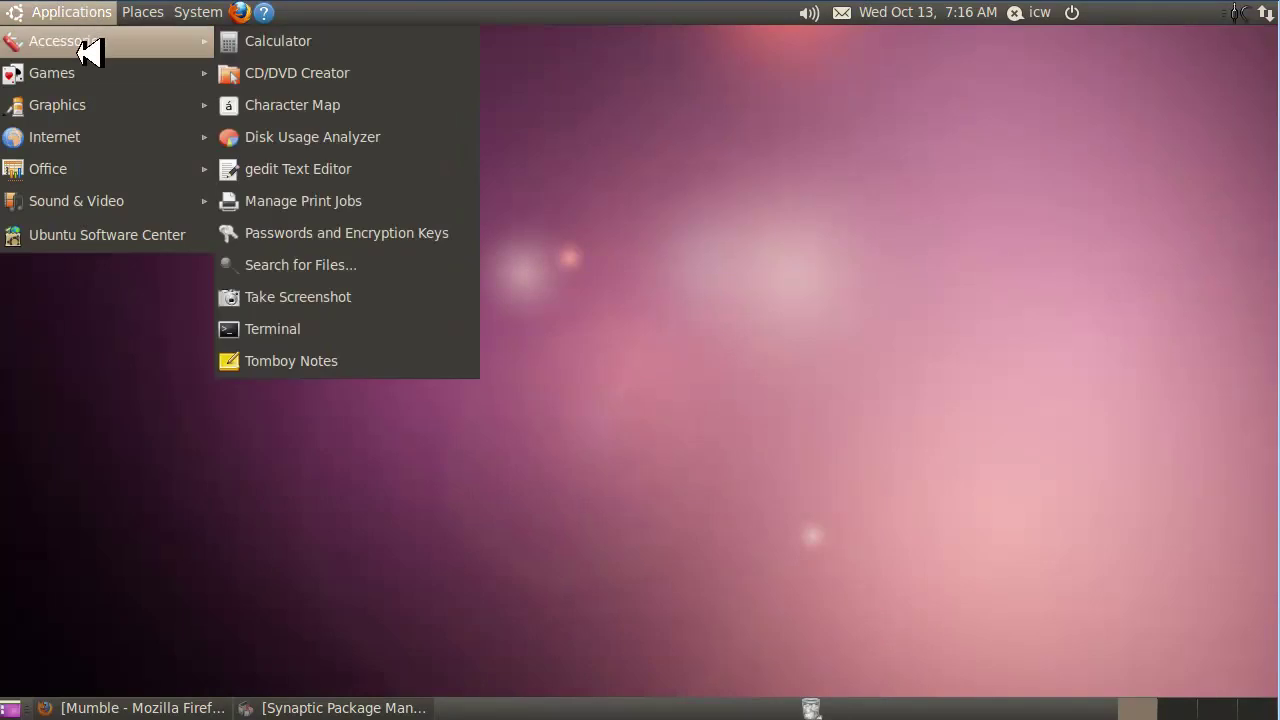
mouse_move(132, 136)
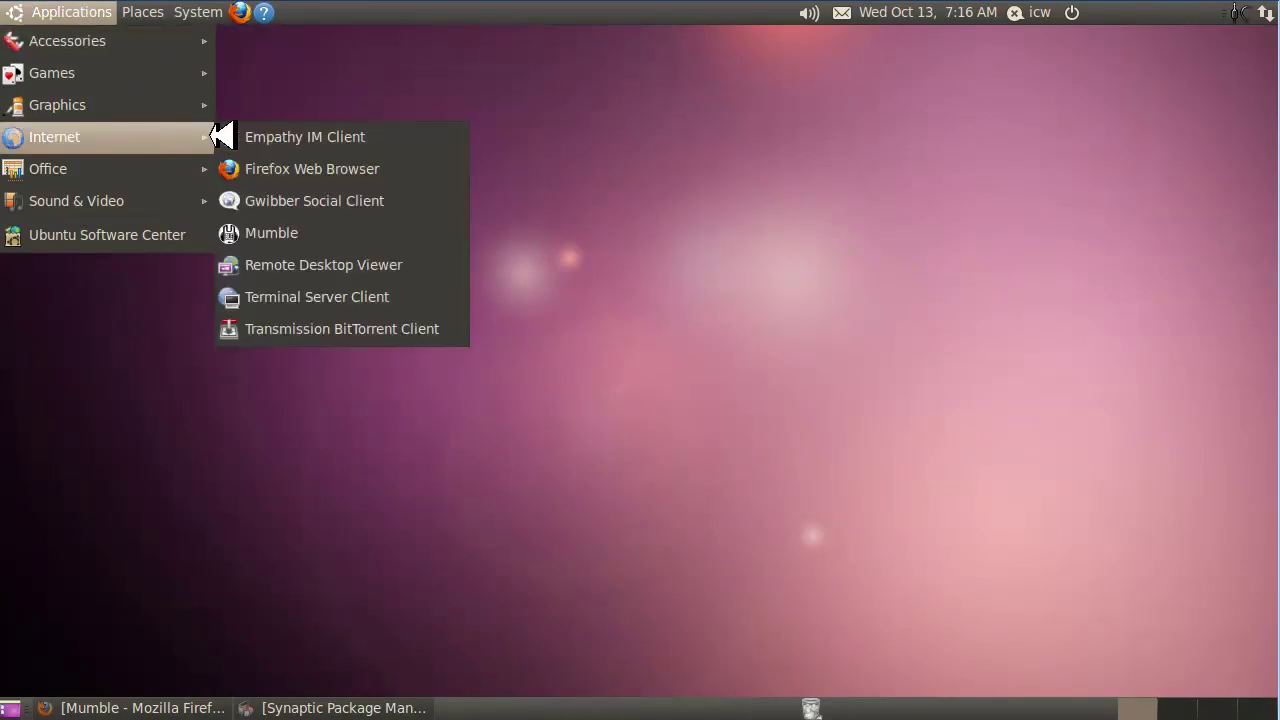
click(288, 224)
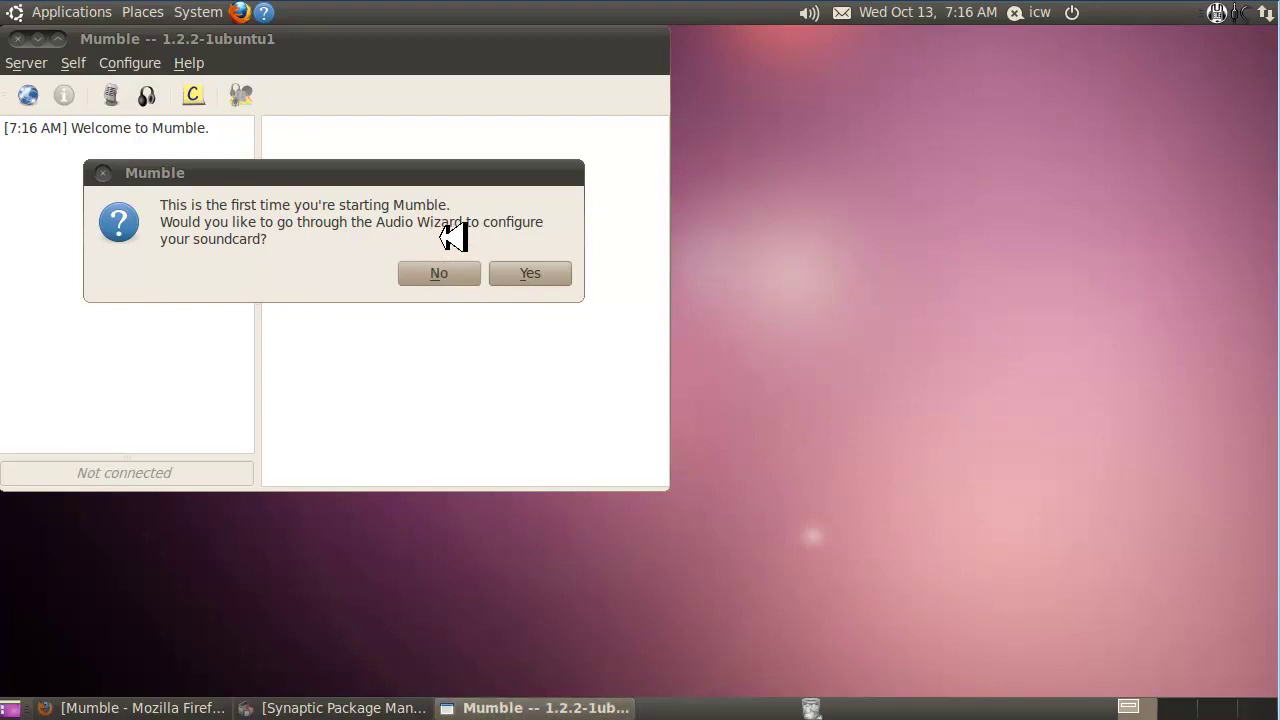
Skip the Audio Wizard and let Mumble create a certificate automatically.
click(440, 273)
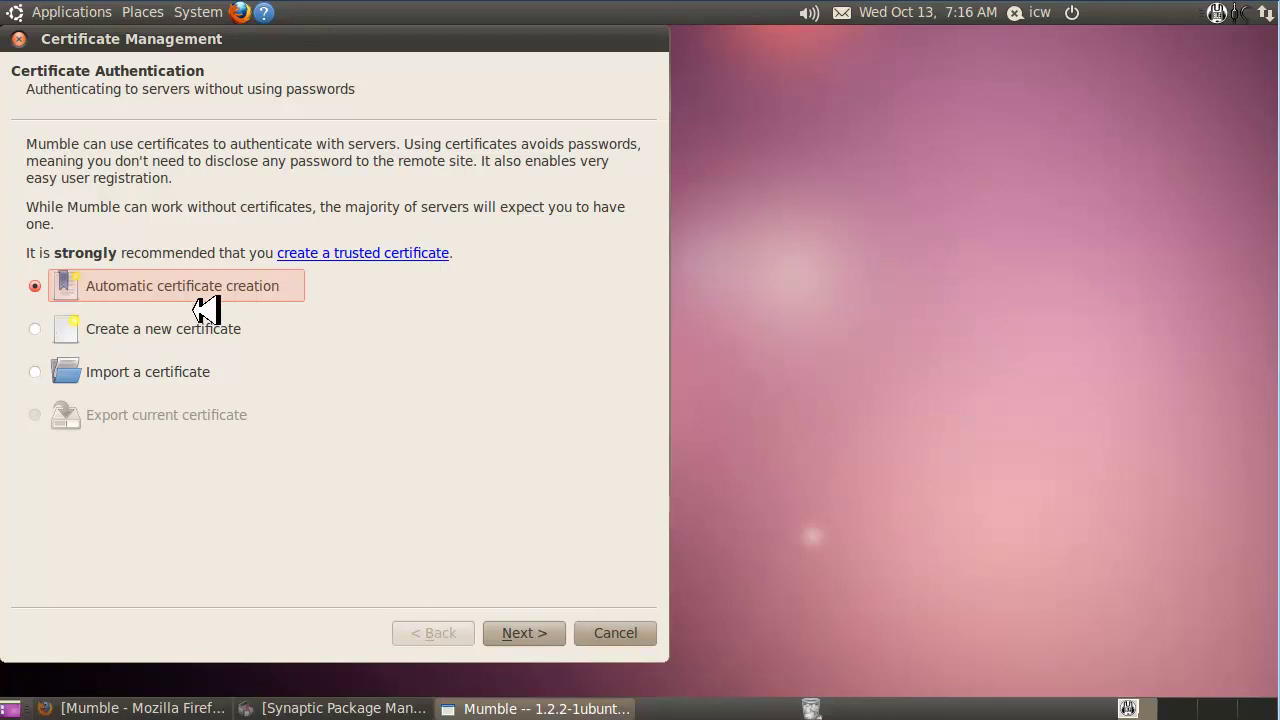
click(516, 633)
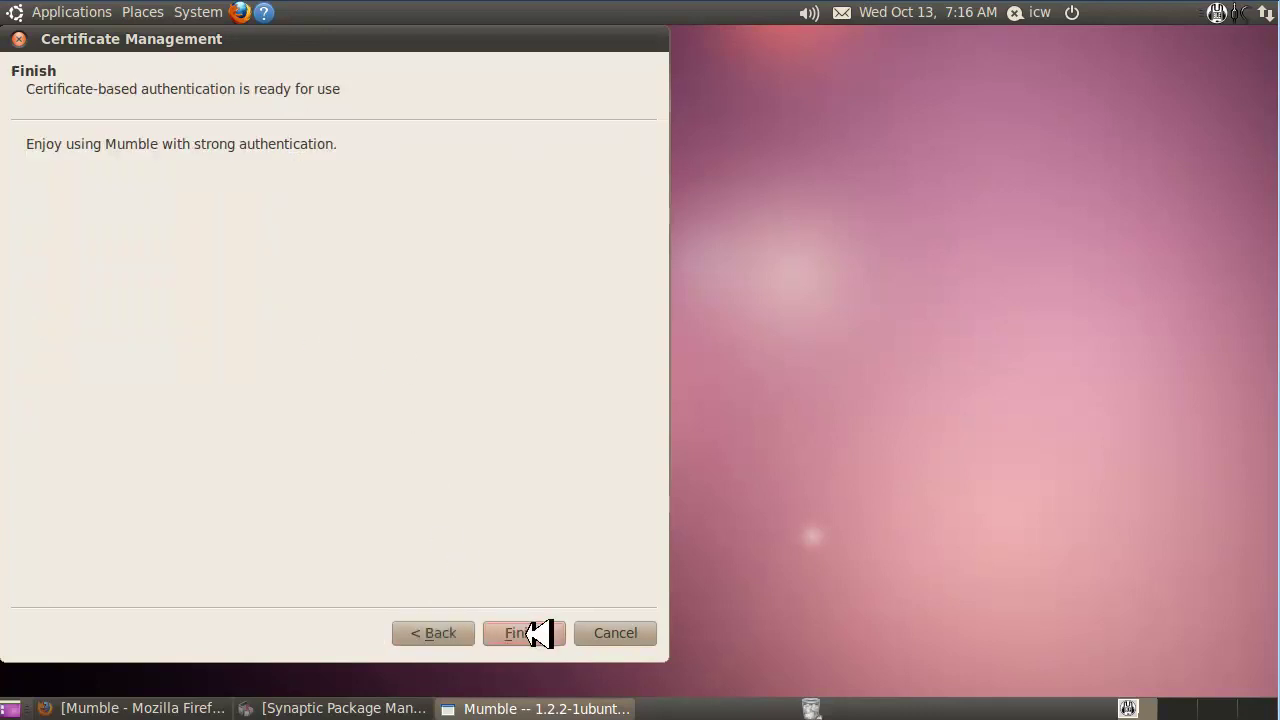
click(536, 633)
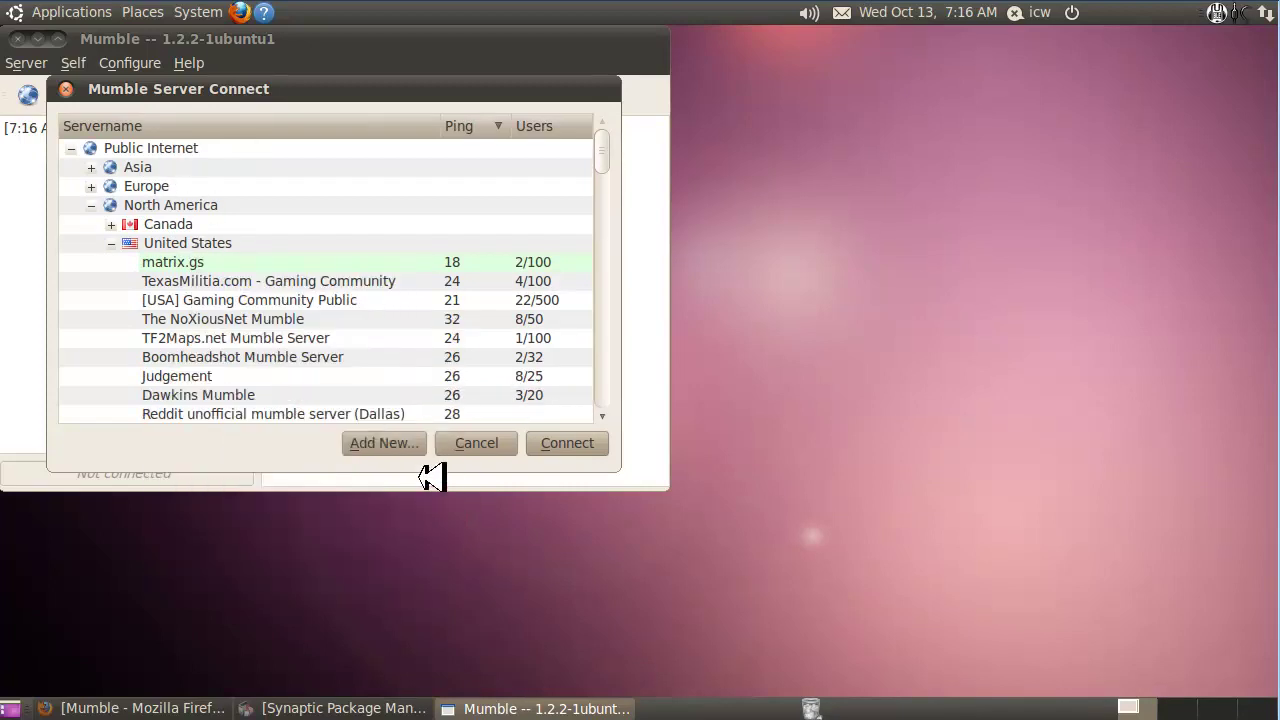
Save a favorite server named iCW on port 34749 with your username.
click(402, 451)
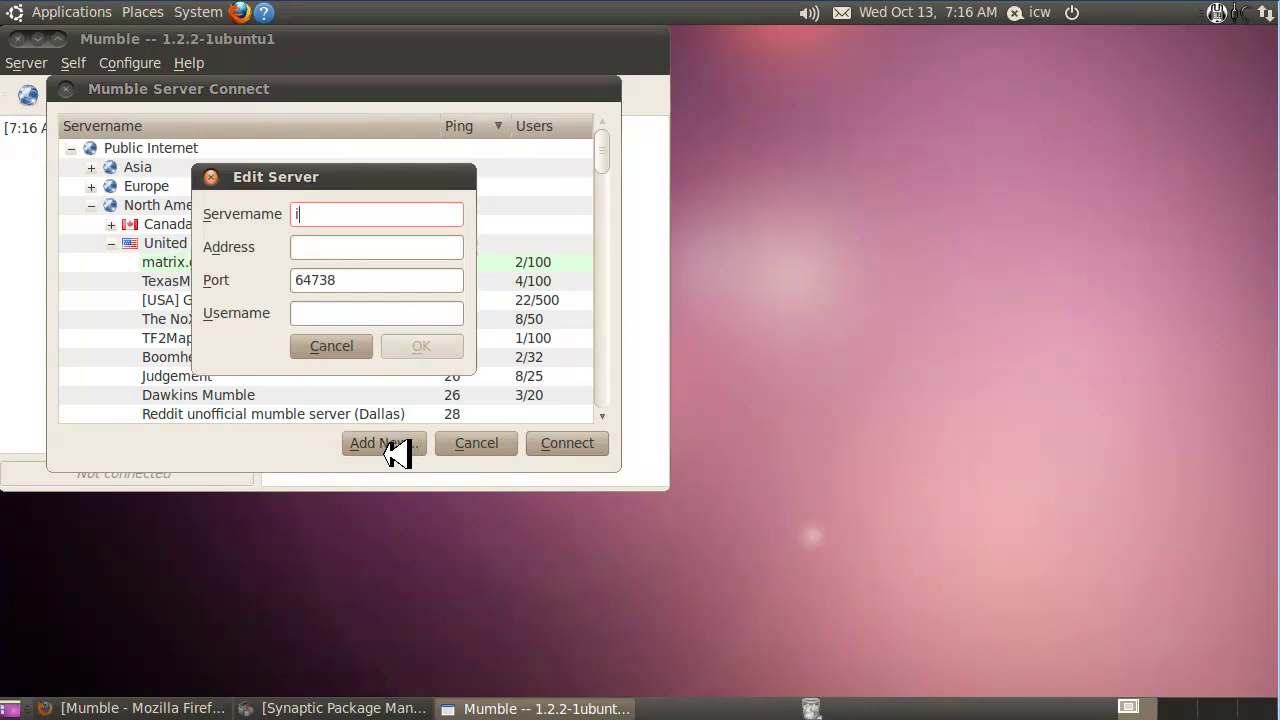
text(iCW)
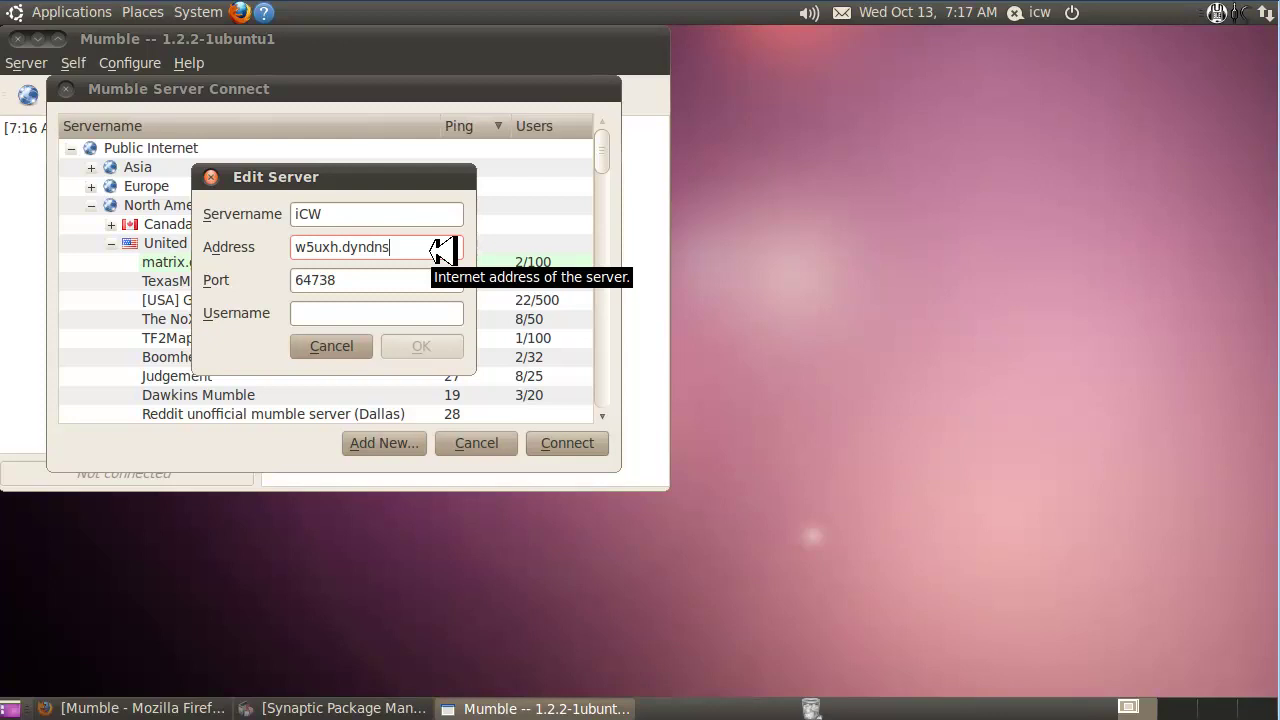
click(383, 278)
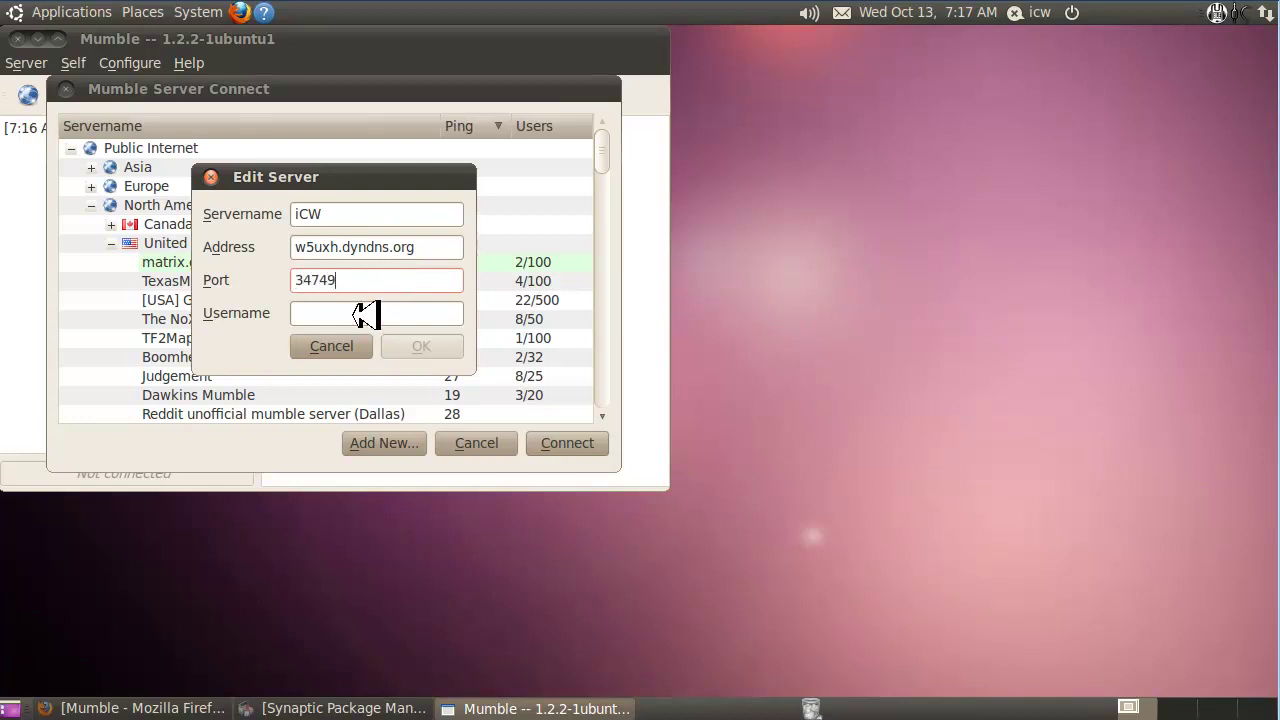
click(358, 313)
text(aa0hw)
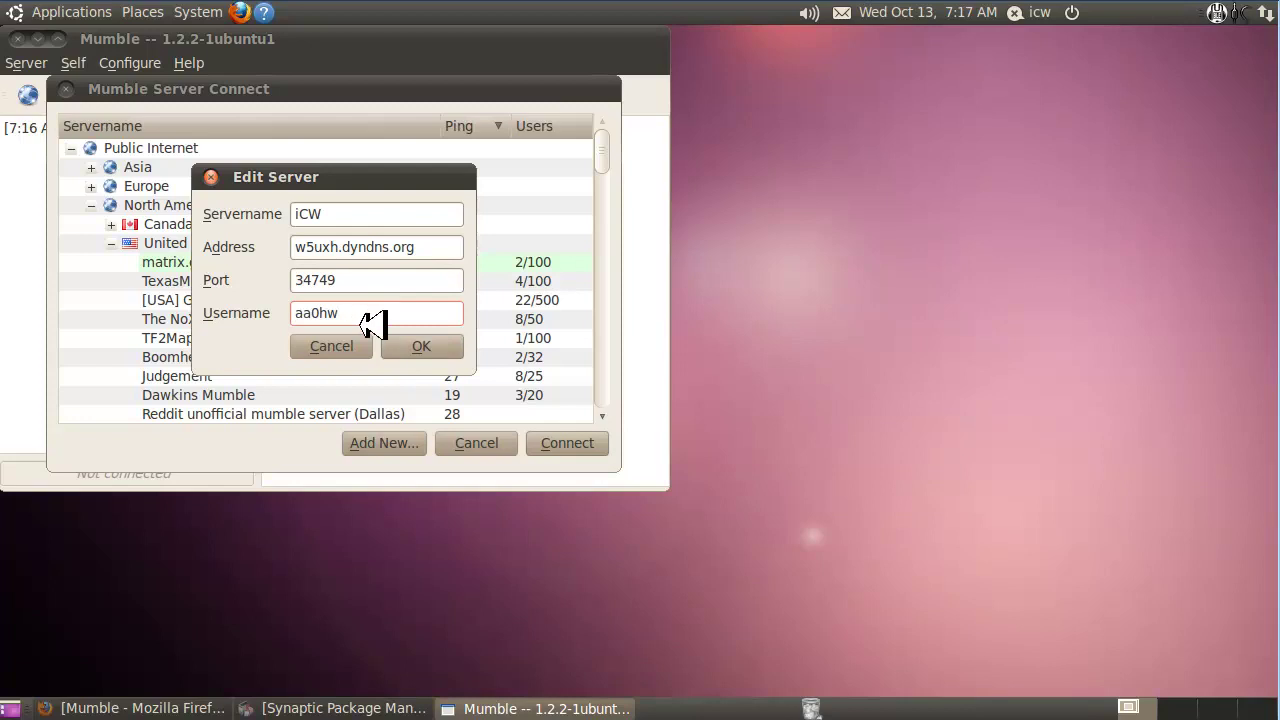
click(422, 345)
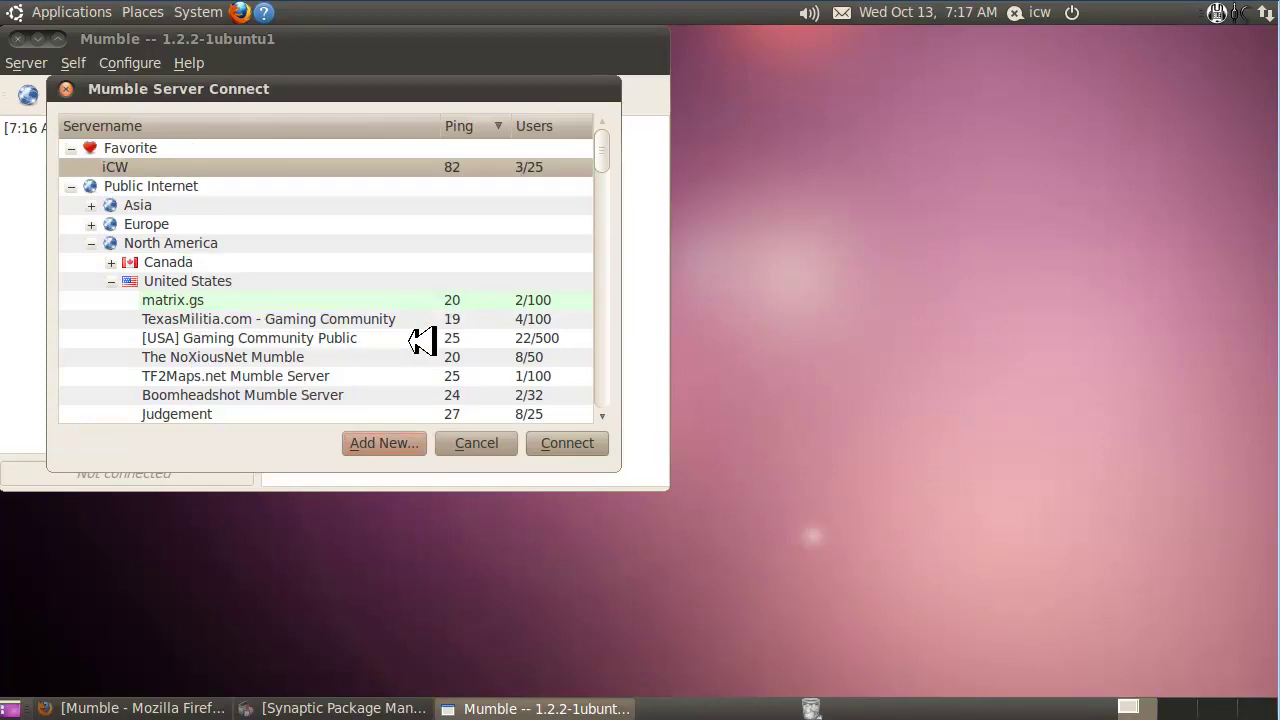
Connect to the iCW server and accept its self-signed certificate.
mouse_move(122, 166)
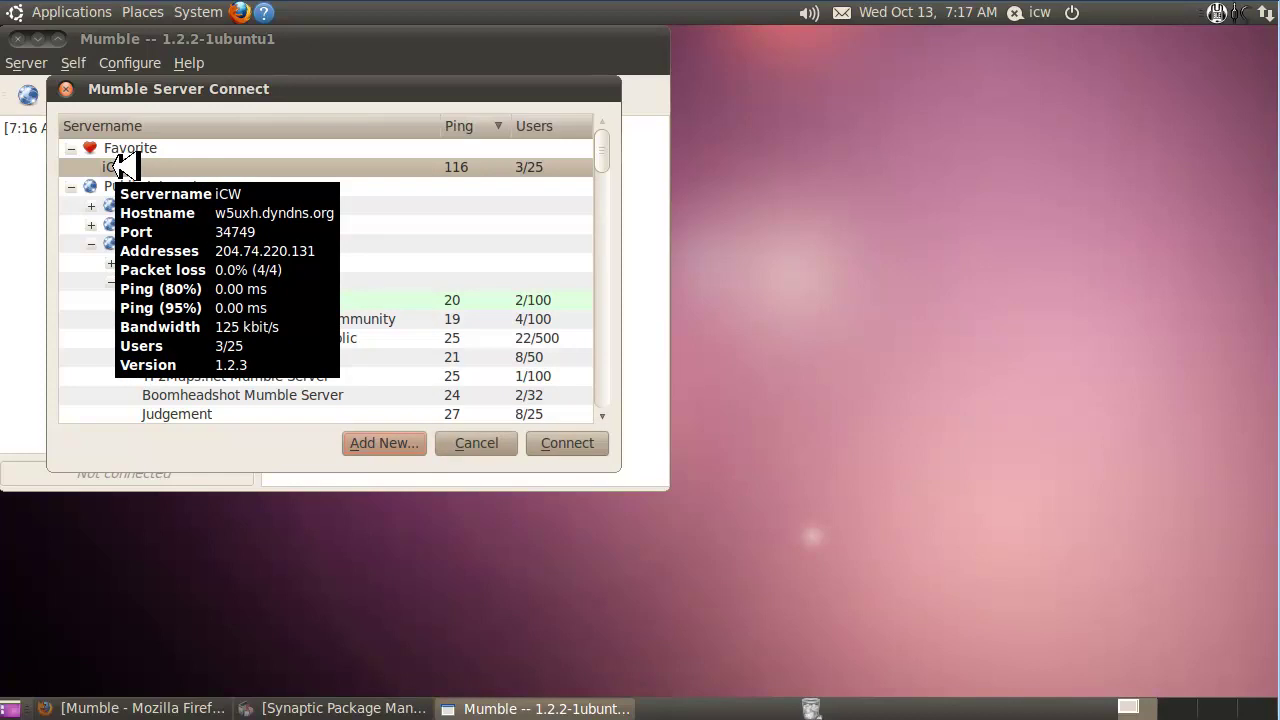
click(550, 440)
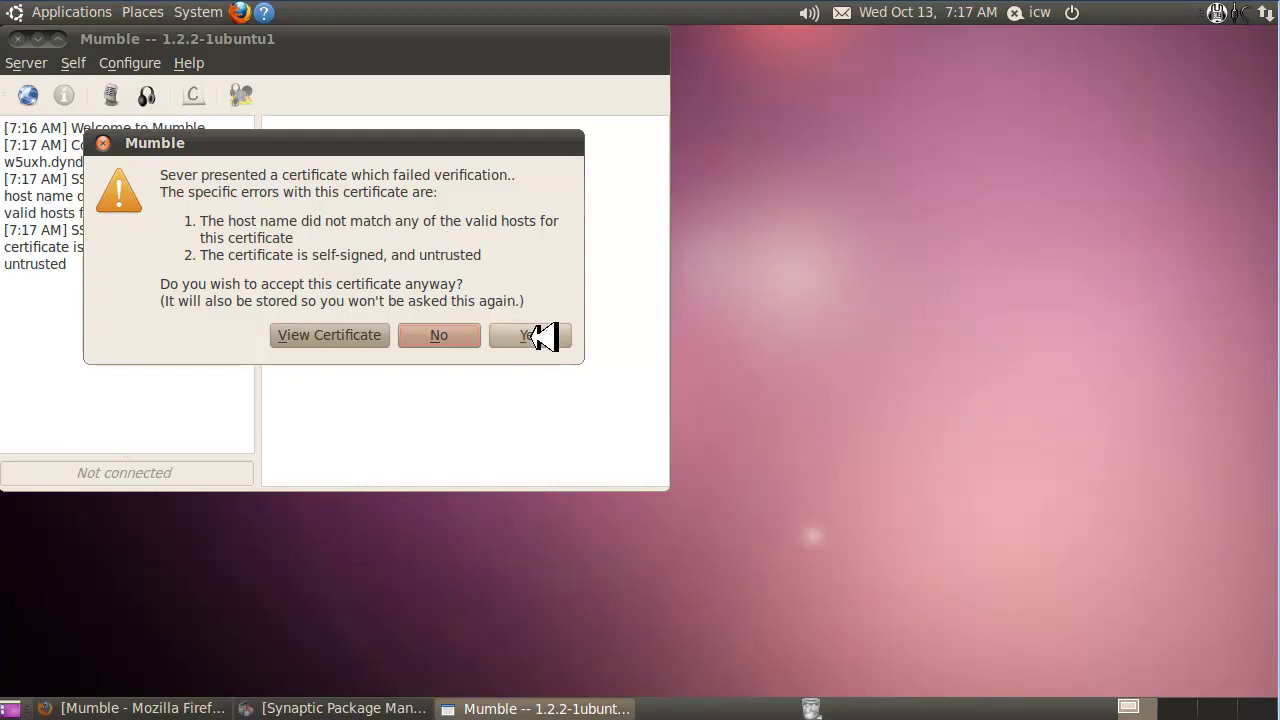
click(530, 336)
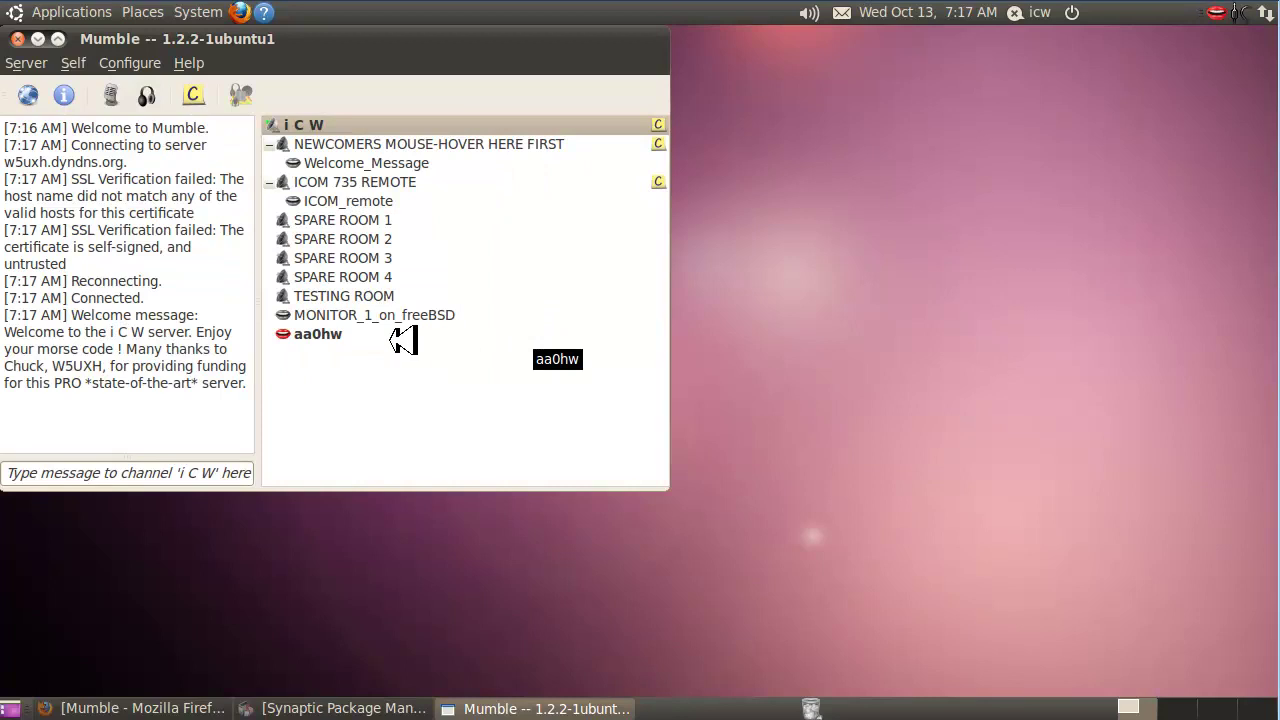
click(160, 63)
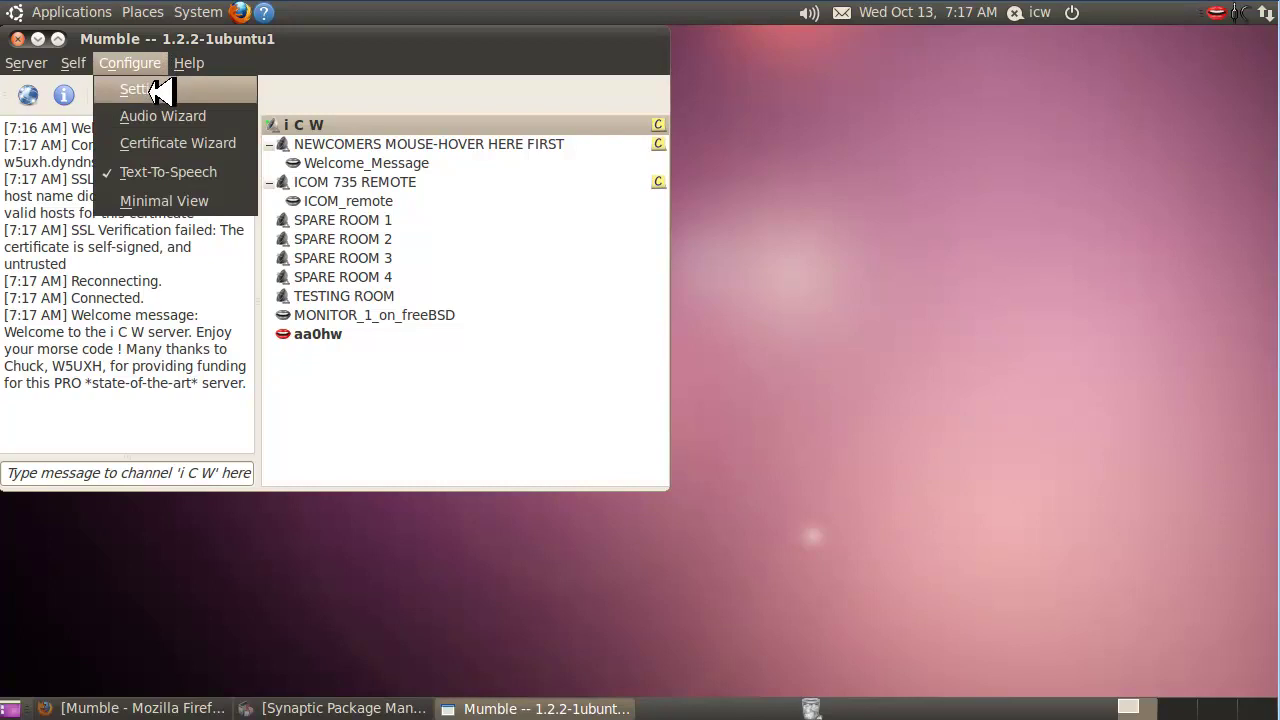
Open Mumble's settings with advanced options shown and choose PulseAudio as the audio input system.
click(160, 91)
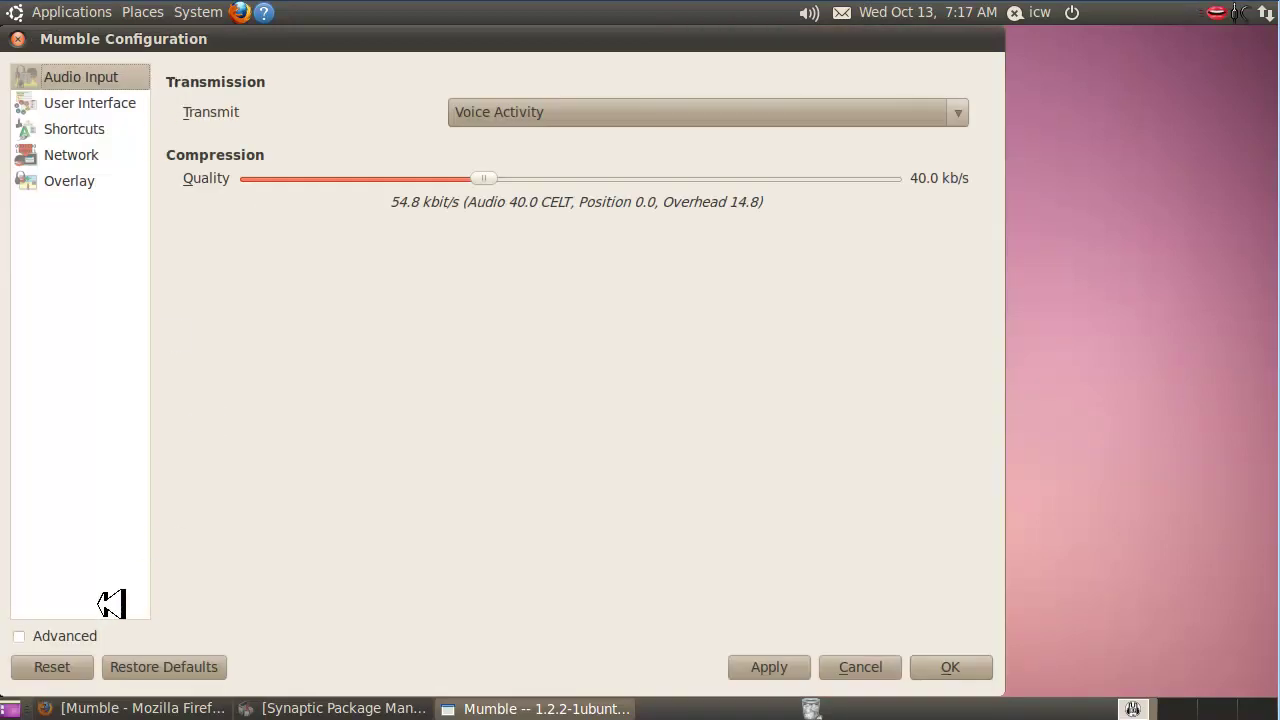
click(64, 636)
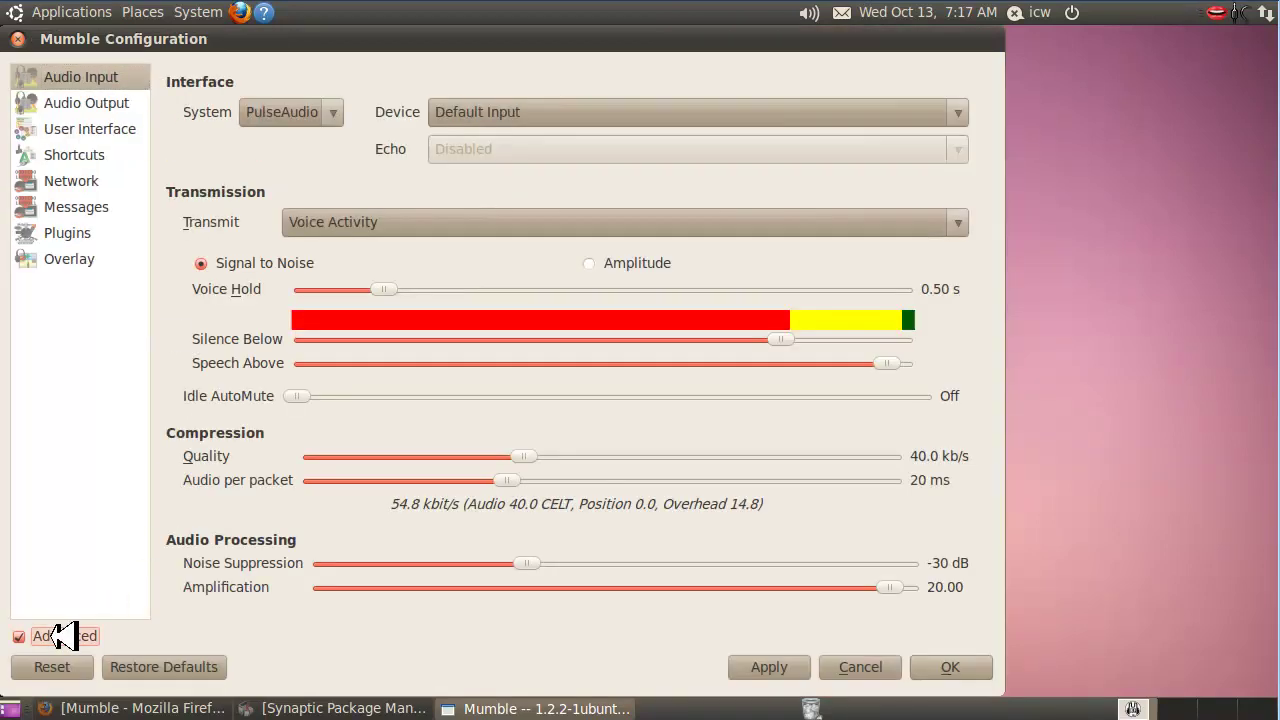
click(333, 112)
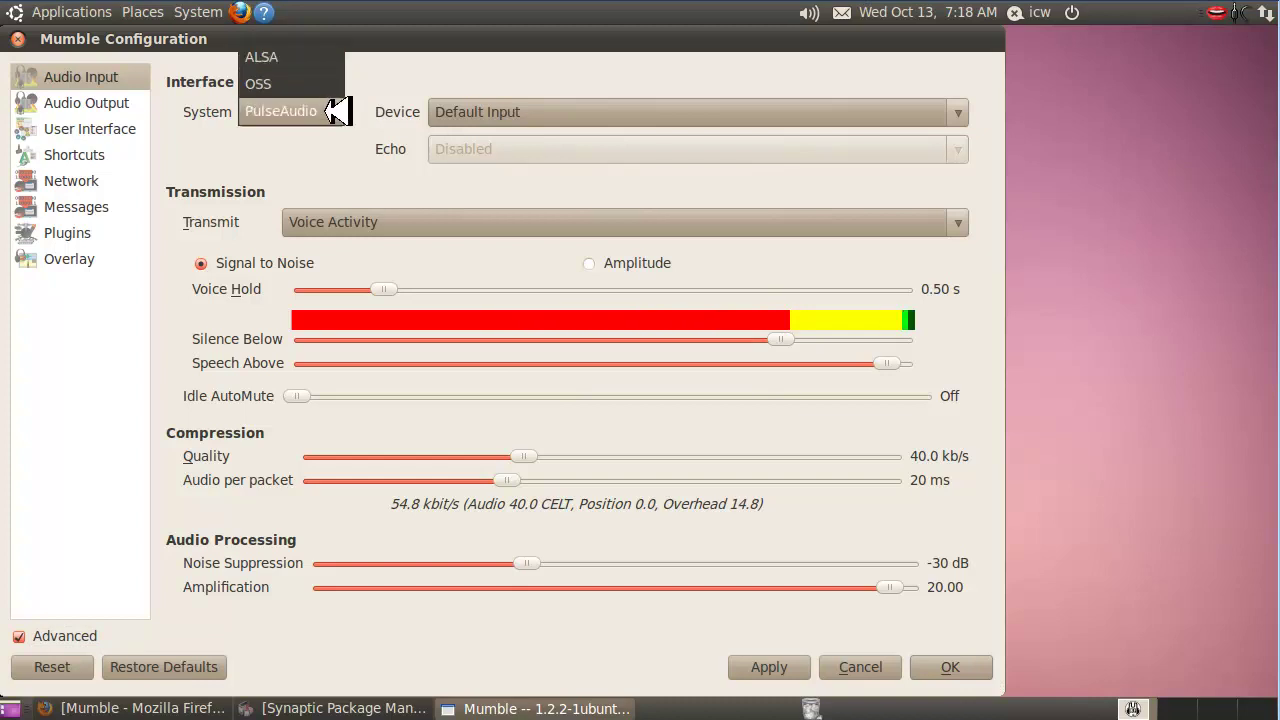
click(310, 111)
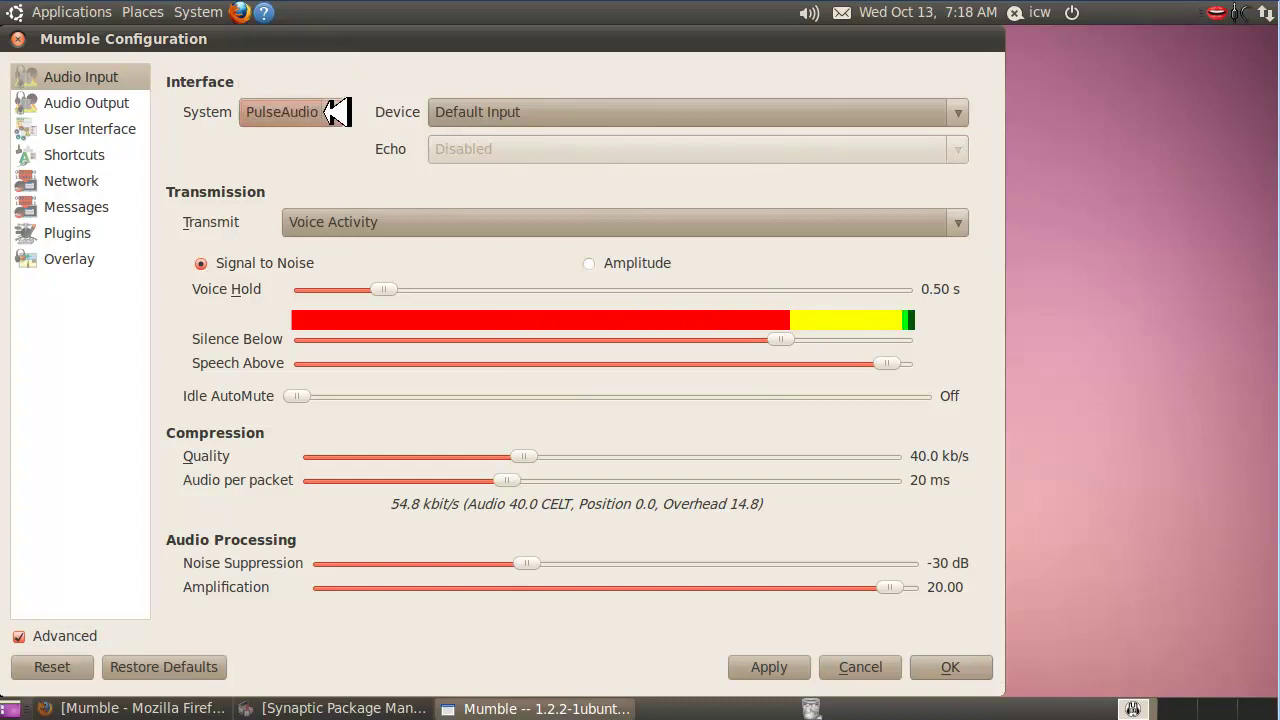
Use Amplitude detection with lower thresholds, 96.0 kb/s, 60 ms packets, noise suppression off, amplification 1.00, then apply.
click(596, 265)
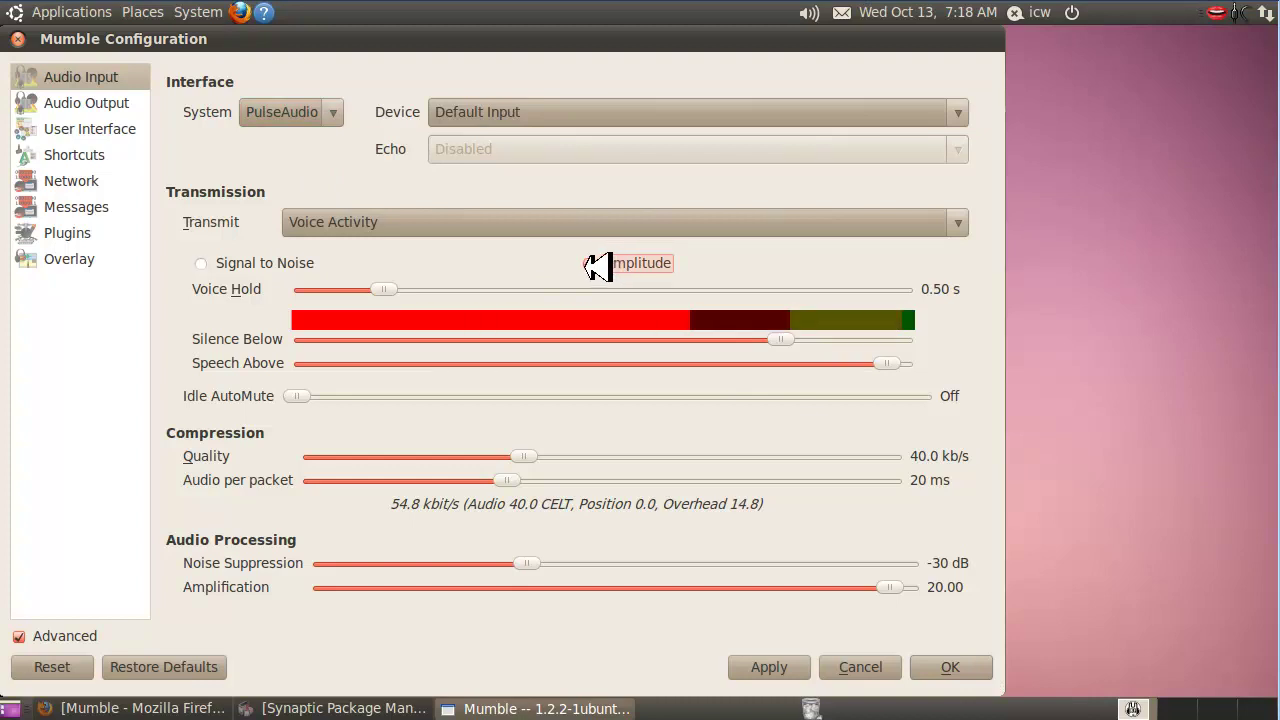
drag(790, 339, 596, 339)
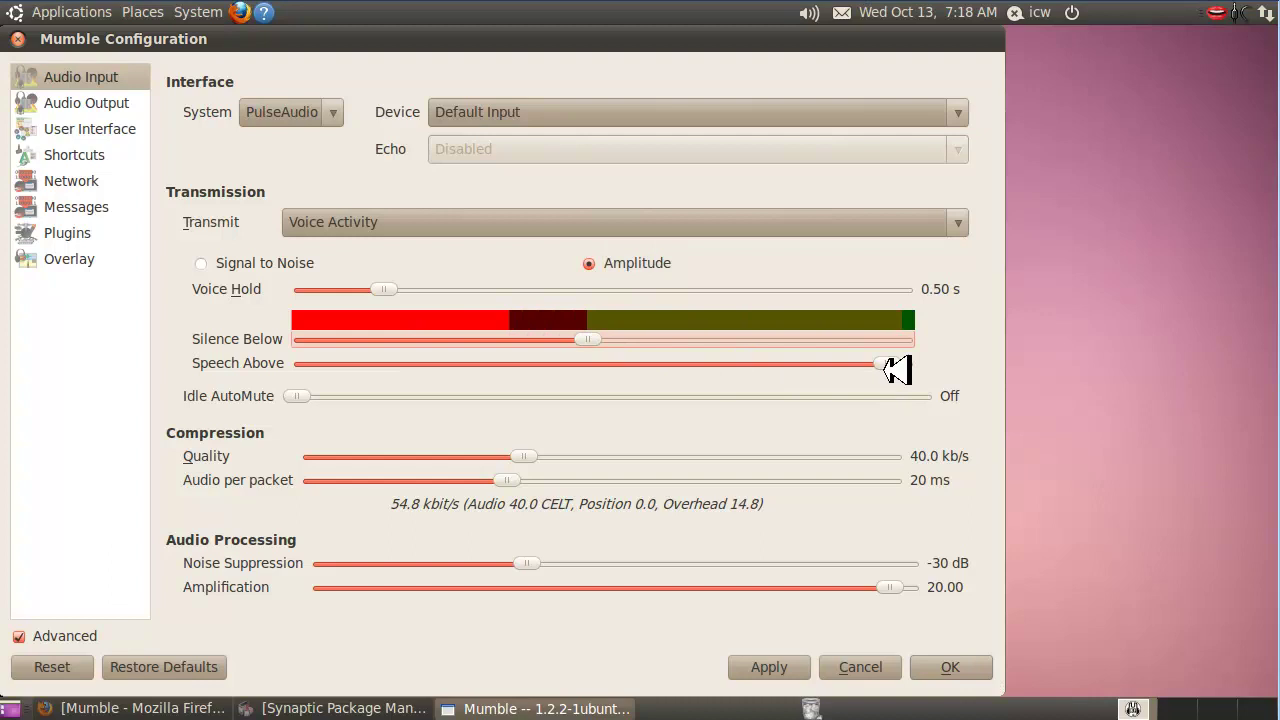
drag(900, 364, 610, 364)
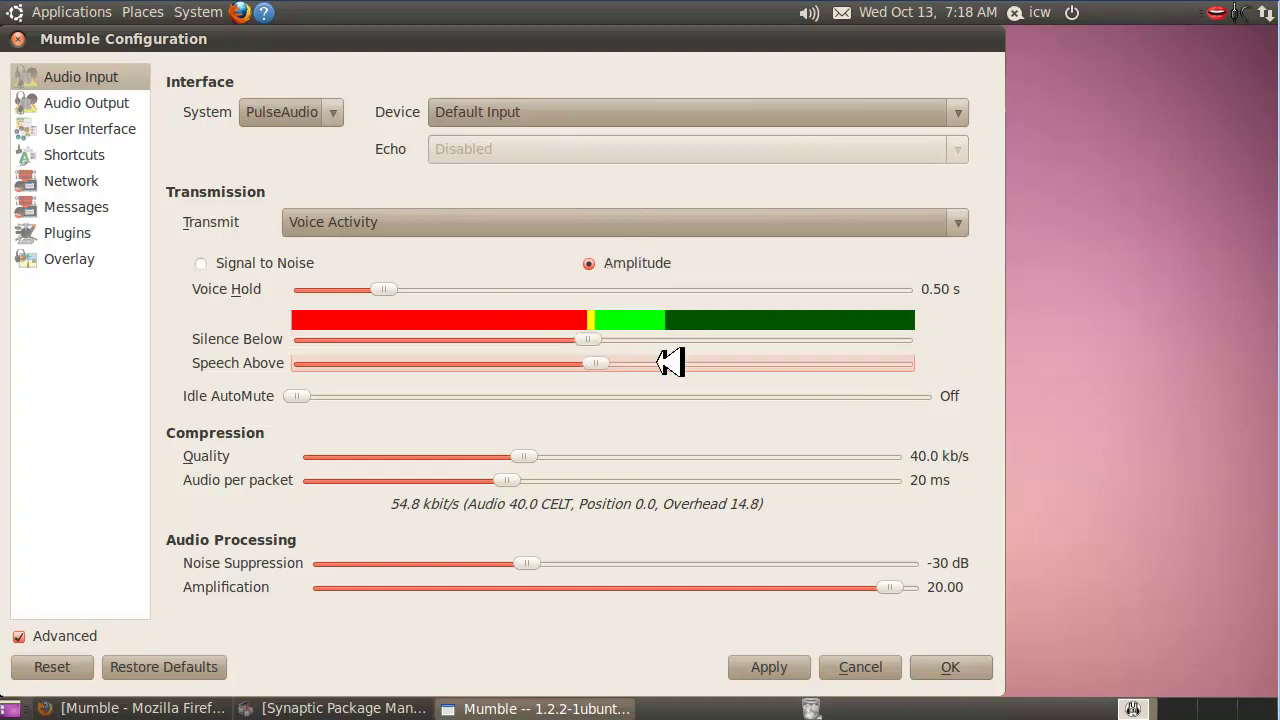
drag(549, 456, 923, 466)
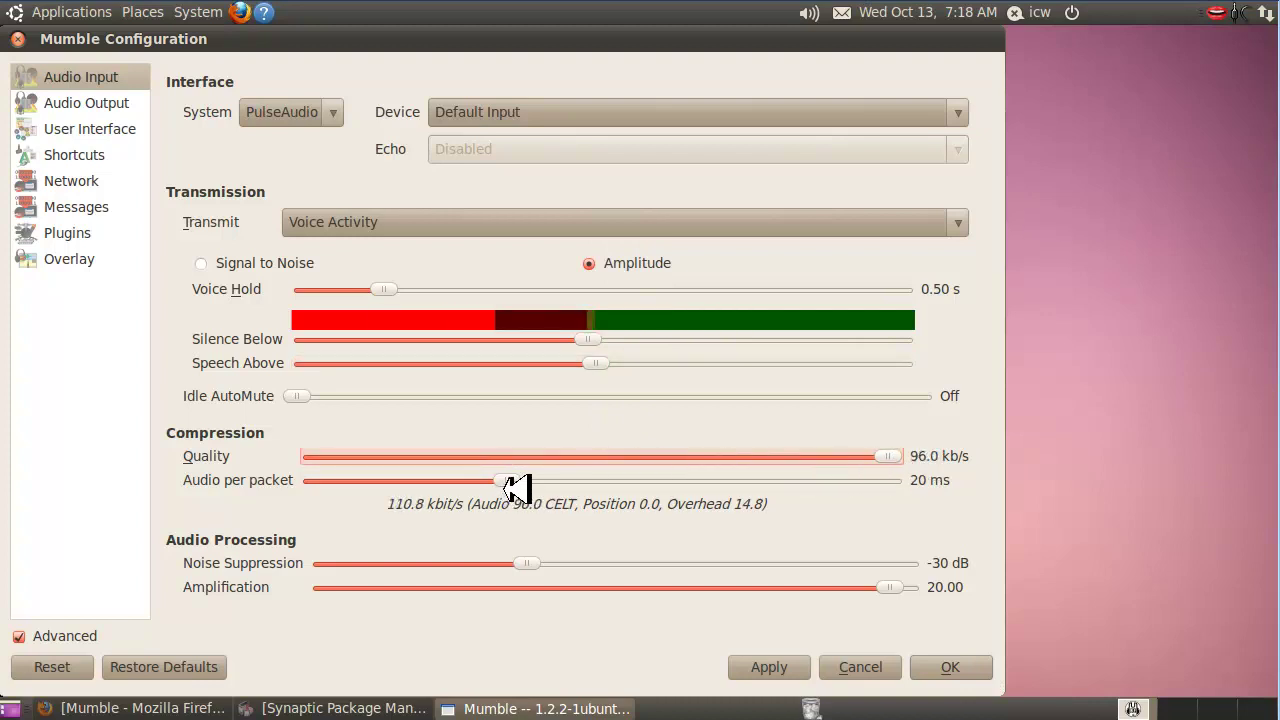
drag(516, 488, 914, 486)
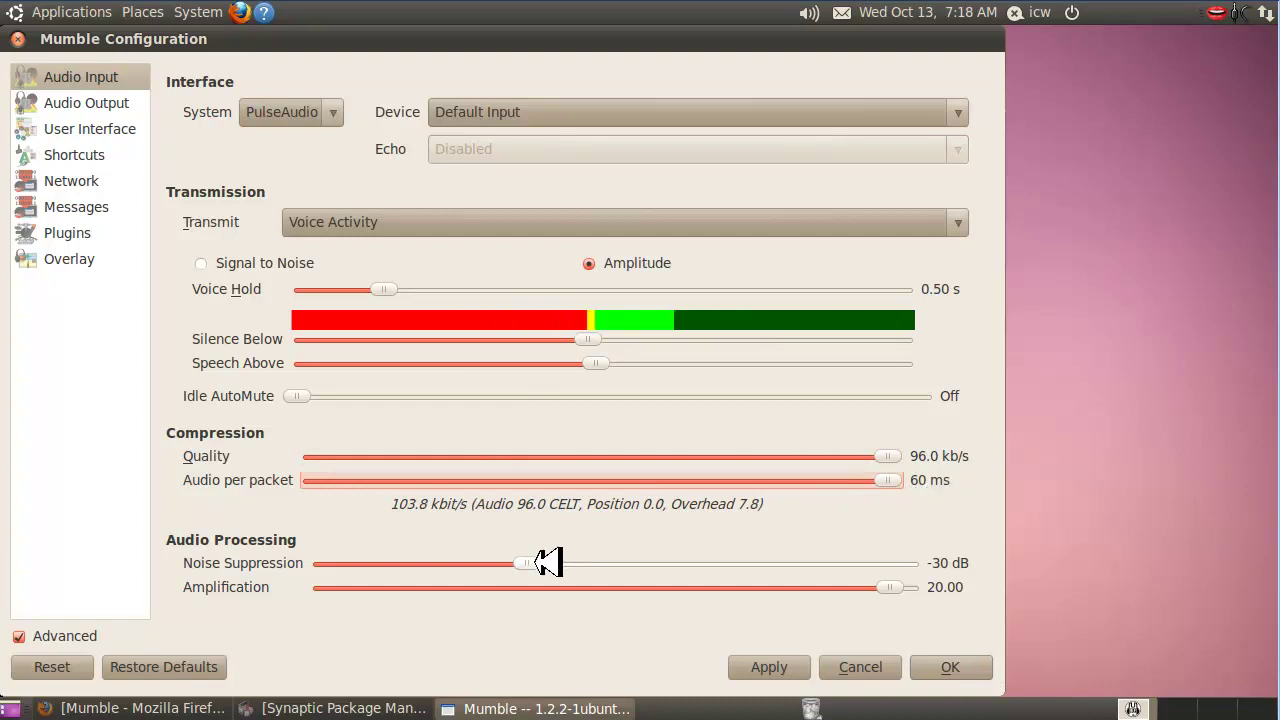
drag(548, 562, 334, 557)
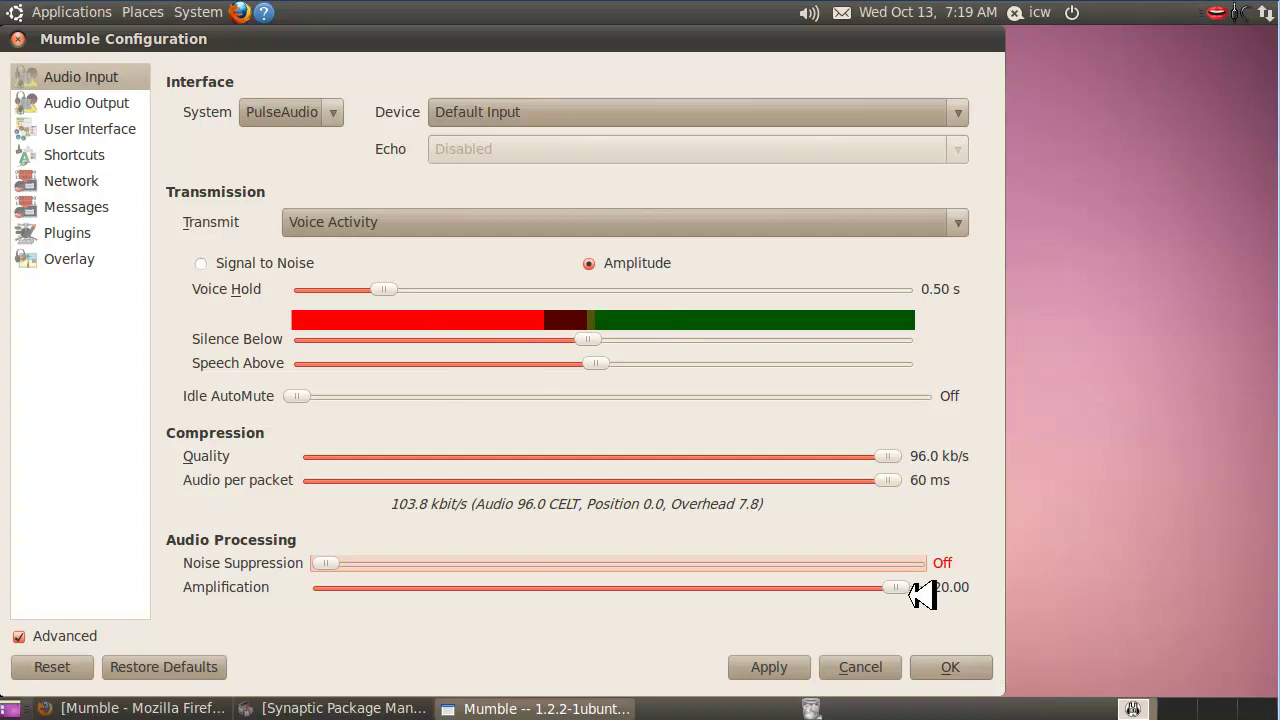
drag(910, 587, 318, 577)
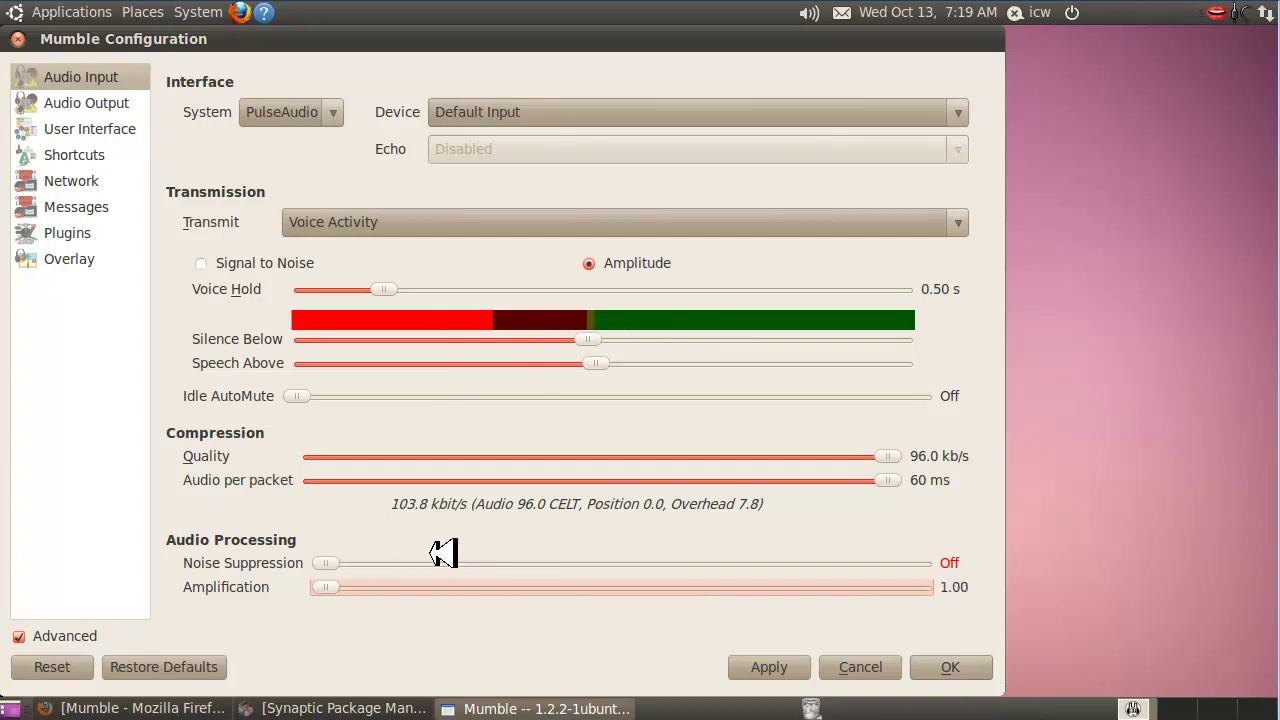
click(792, 664)
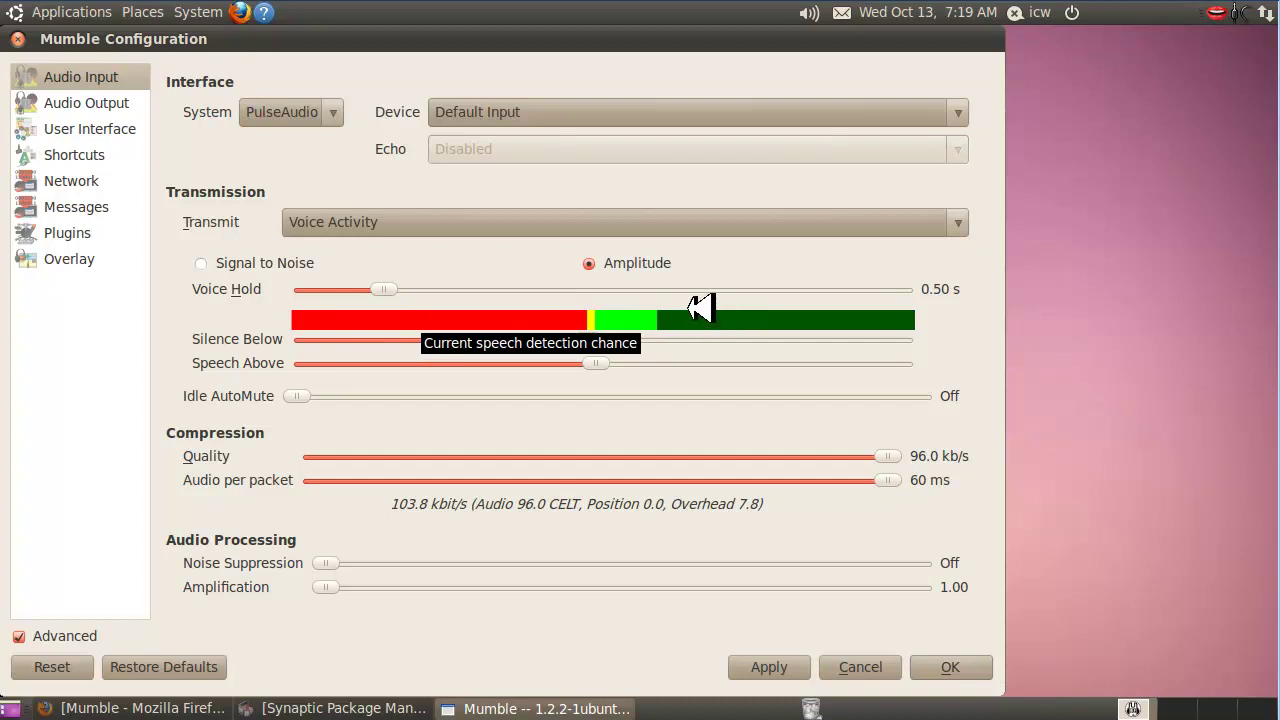
Give Audio Output a 50 ms jitter buffer, 100 ms output delay and about 151 % volume.
click(100, 102)
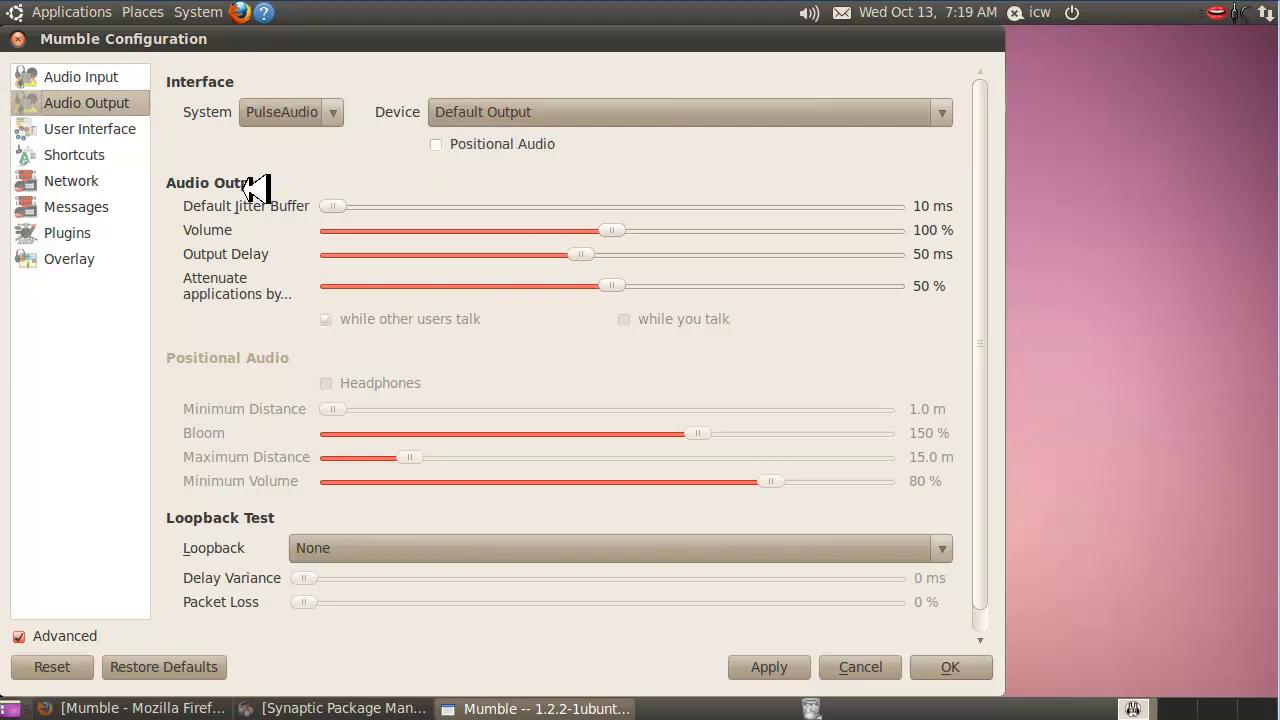
click(340, 208)
drag(358, 210, 900, 230)
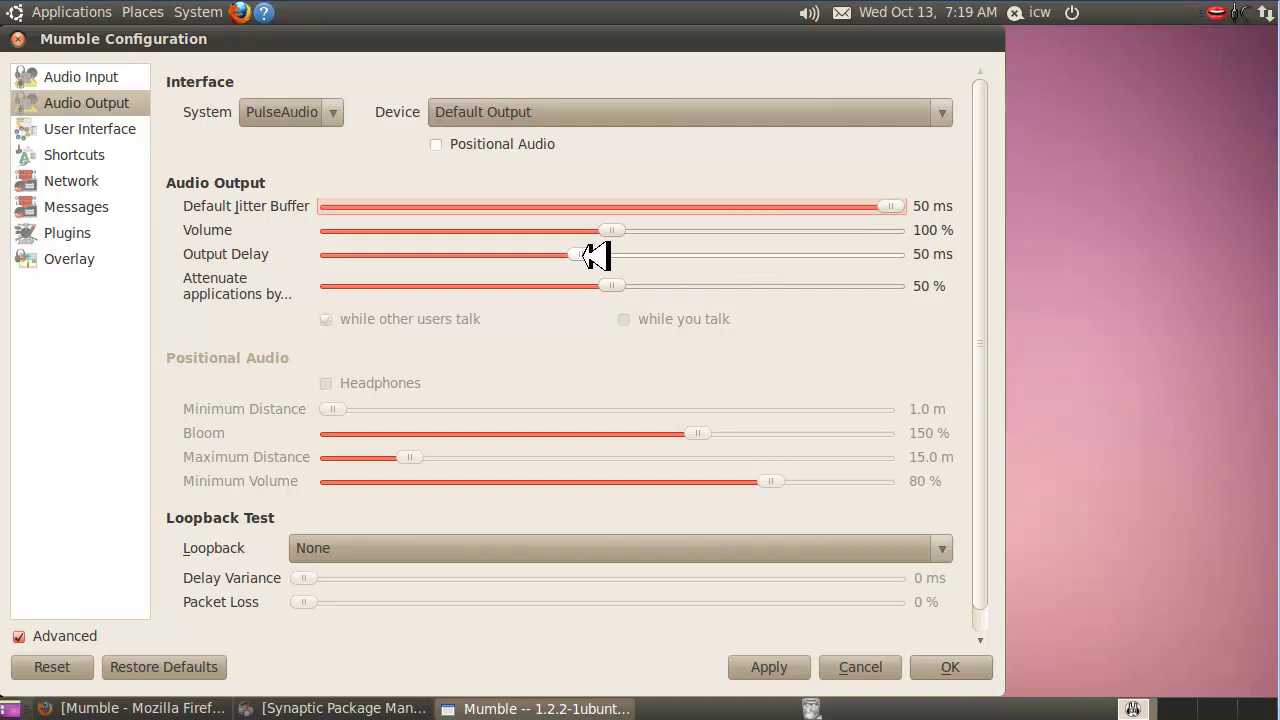
drag(590, 256, 915, 262)
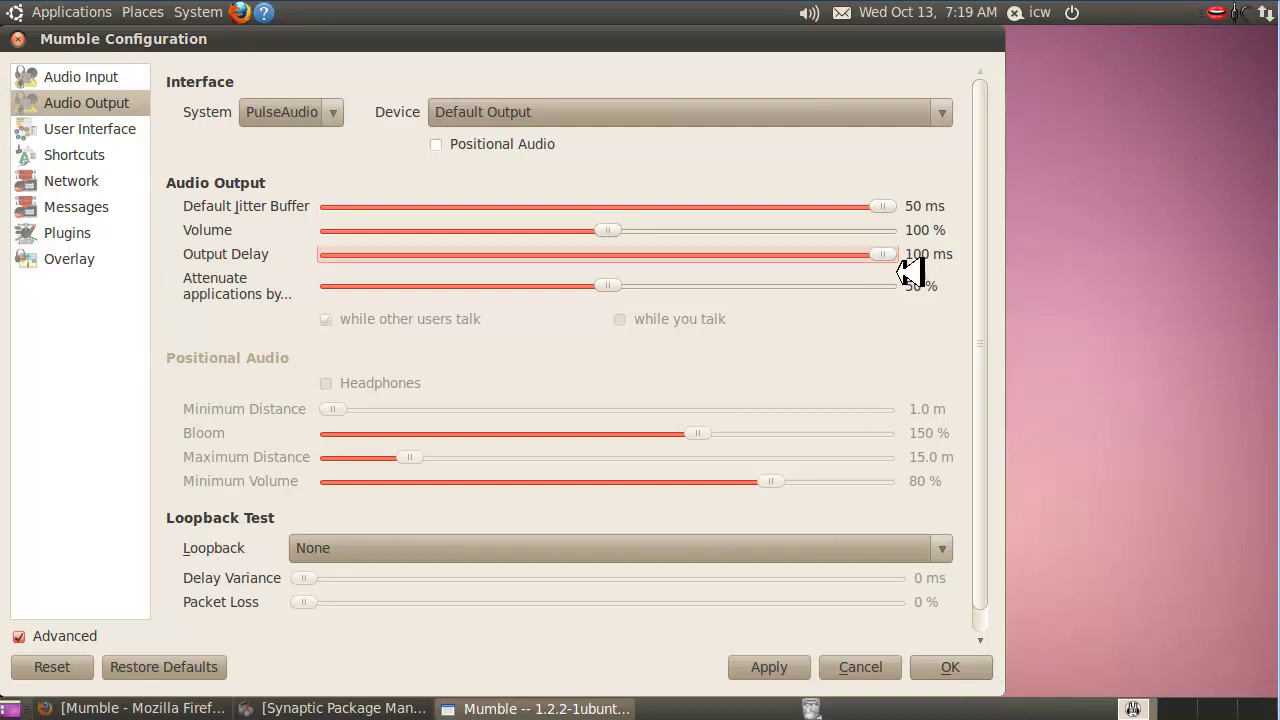
drag(620, 232, 738, 232)
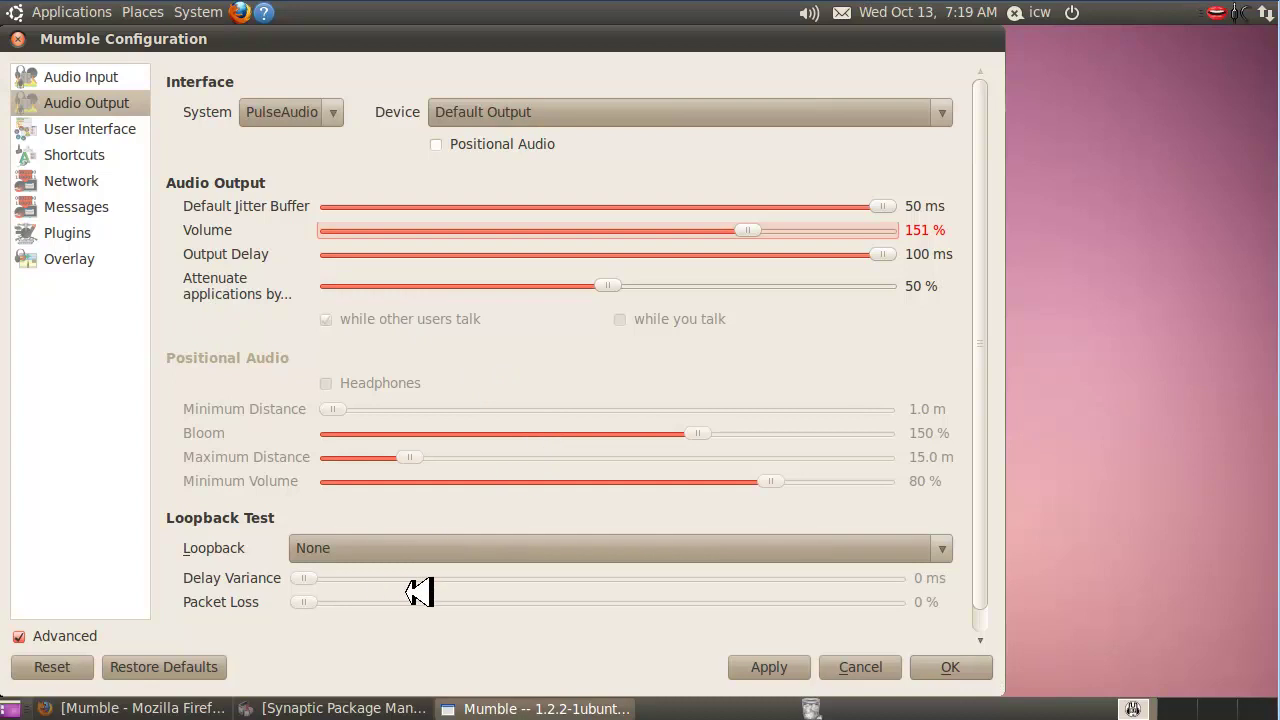
Apply the output settings, briefly test loopback via Server, then reset it to None and apply.
click(766, 665)
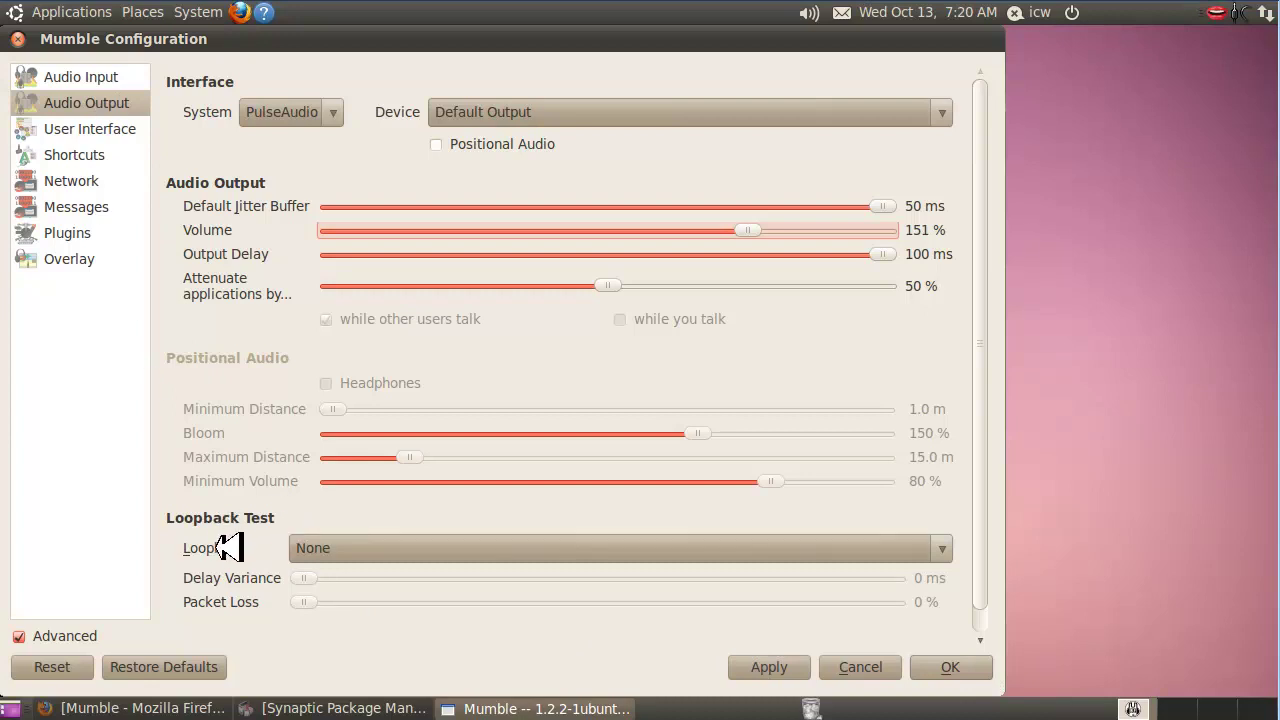
click(948, 548)
click(874, 598)
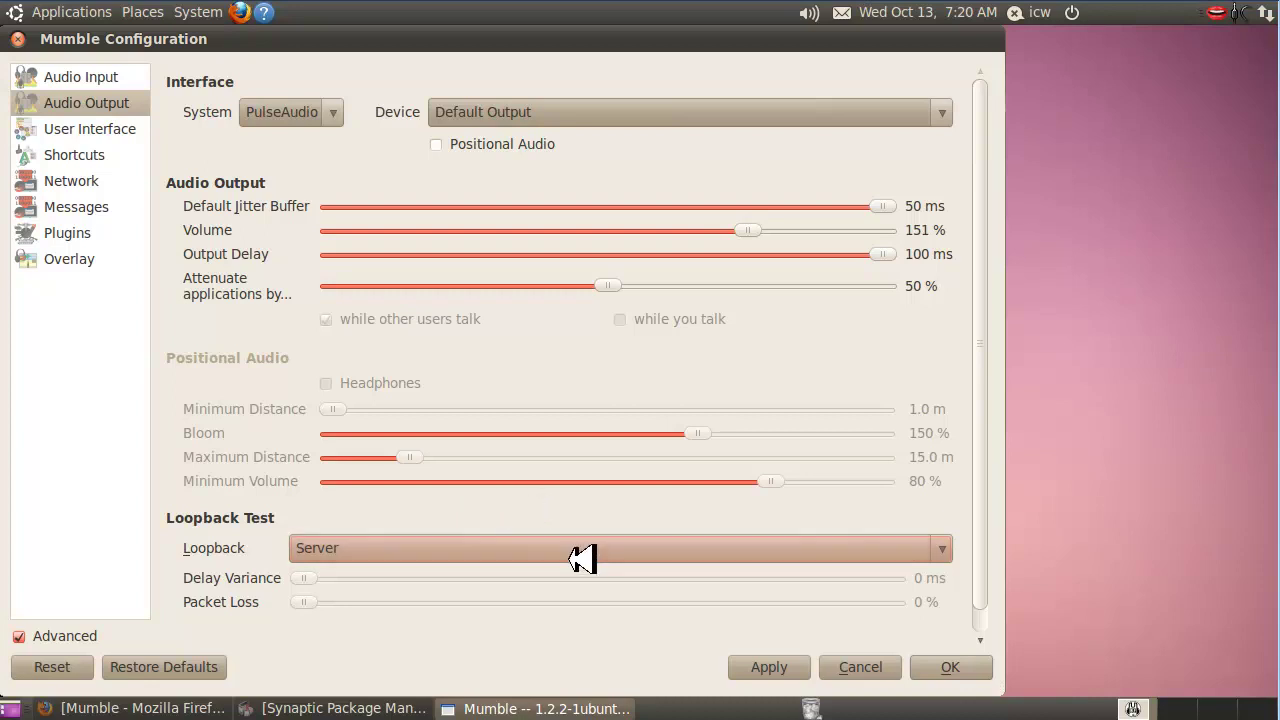
click(950, 553)
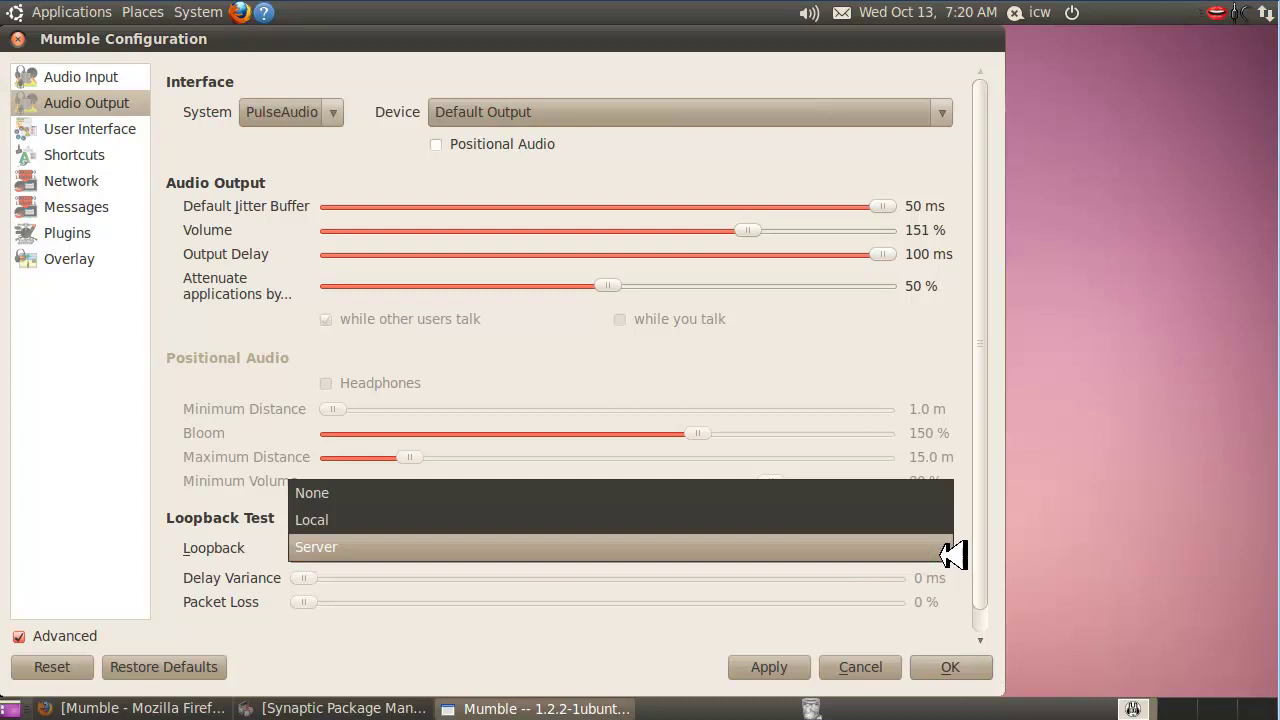
click(851, 494)
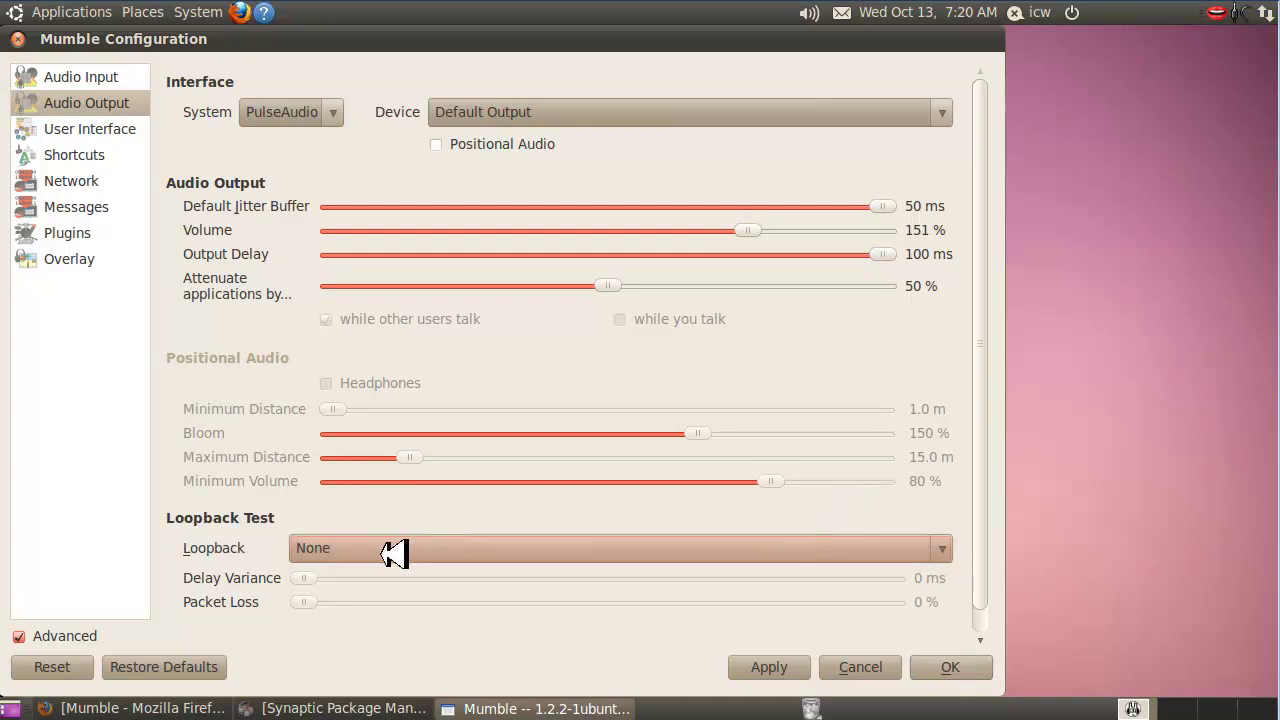
click(762, 667)
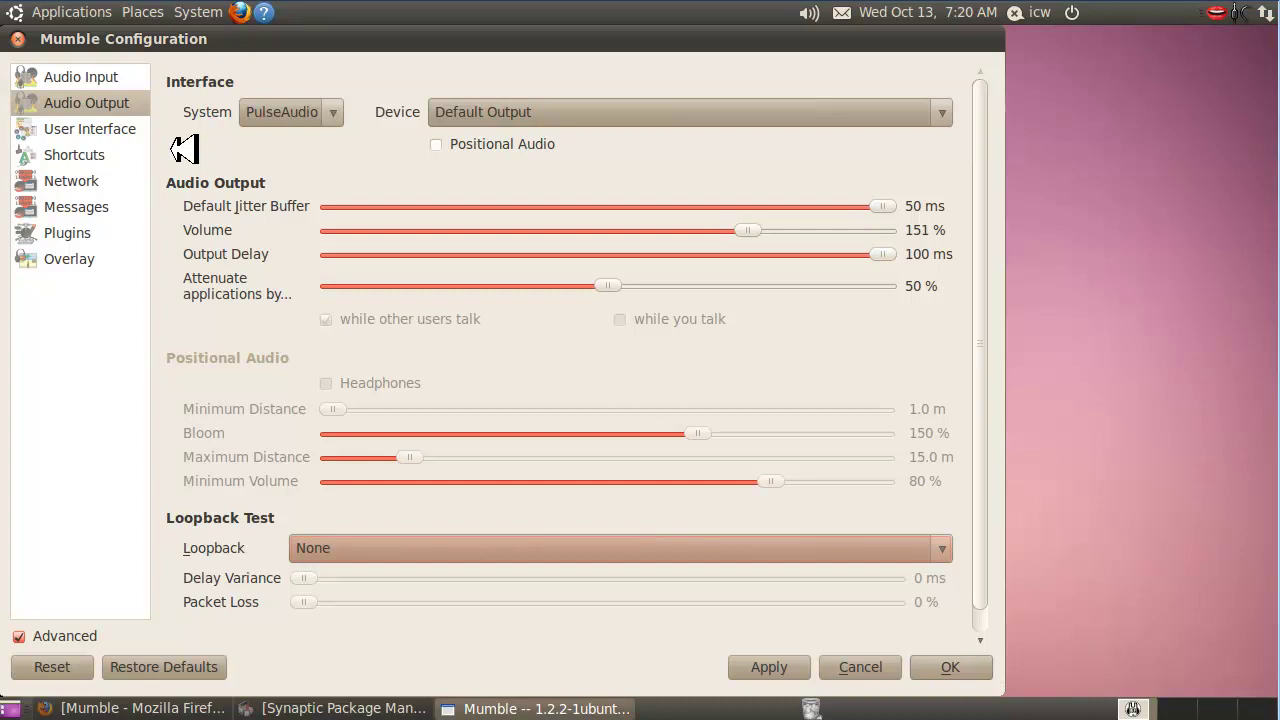
Toggle Use Quality of Service in Network settings, apply, and close the configuration with OK.
click(95, 180)
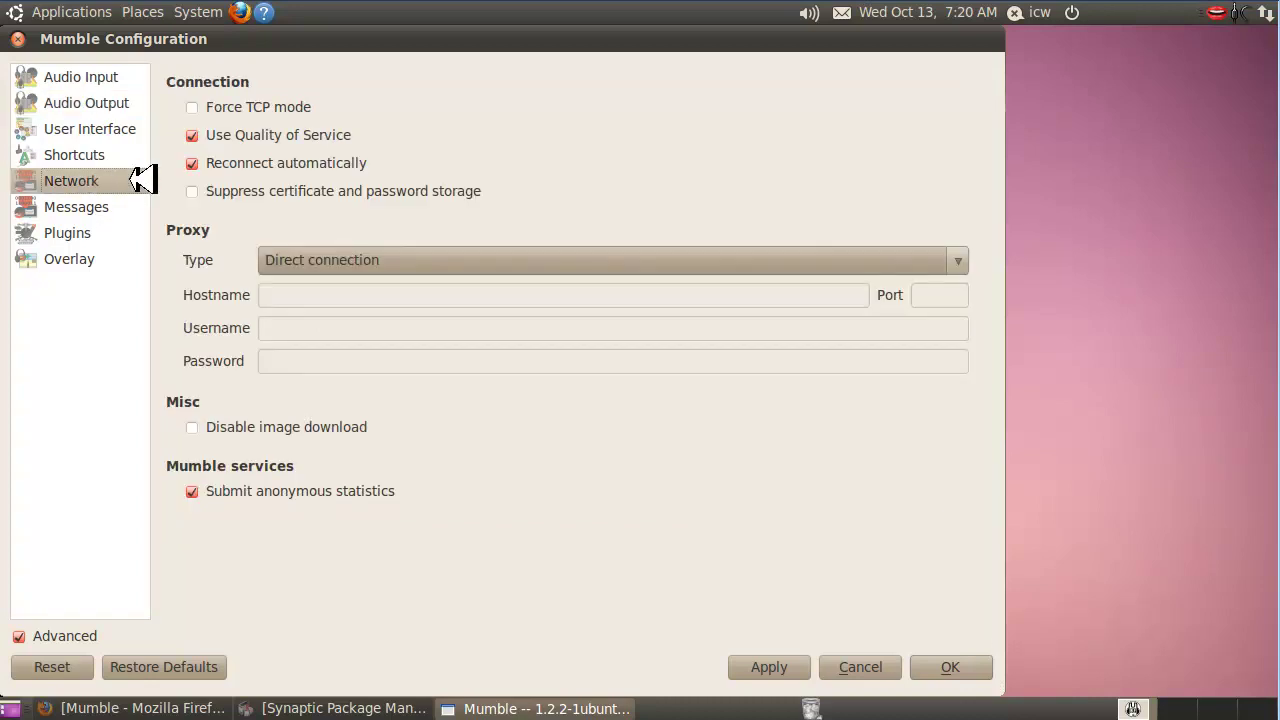
click(208, 137)
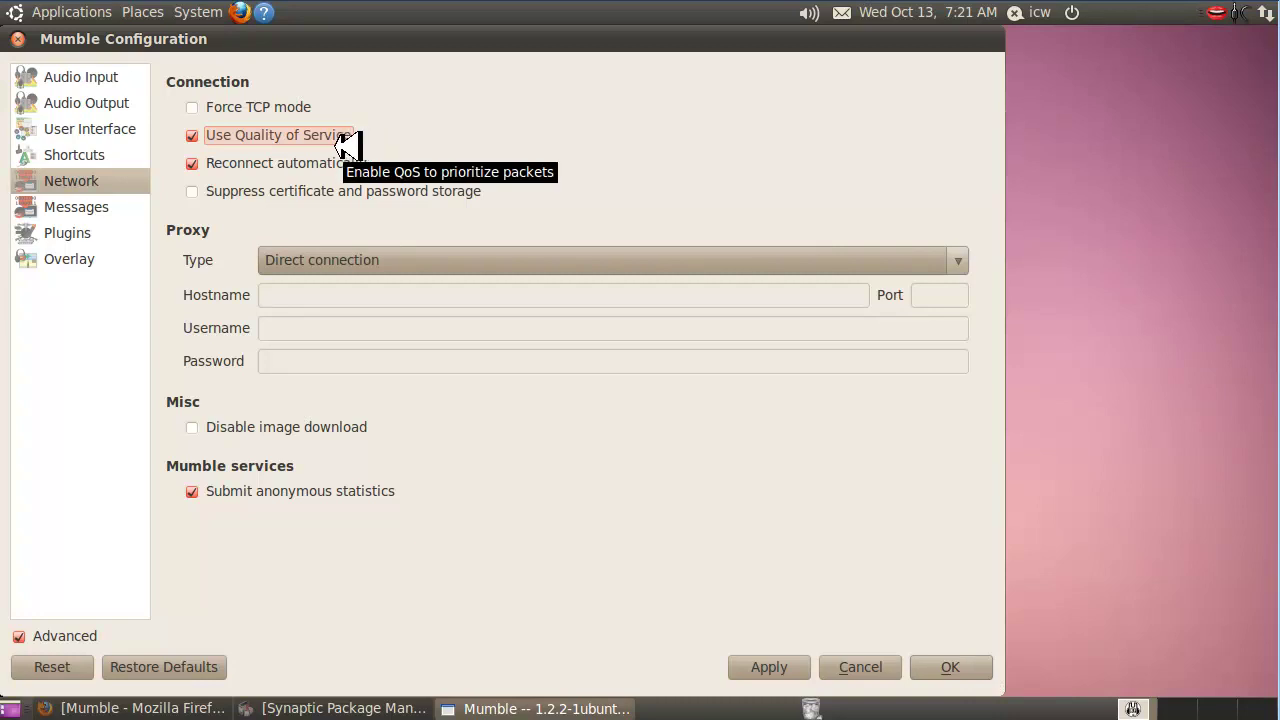
click(767, 665)
click(952, 667)
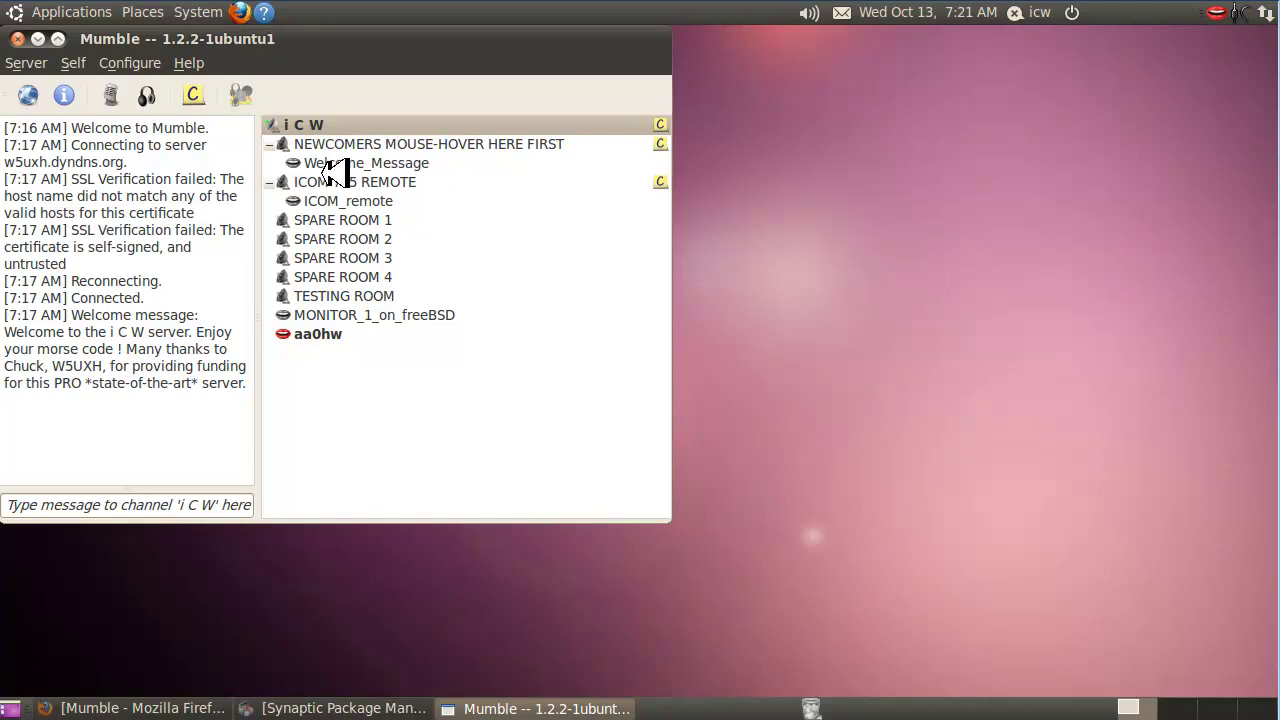
click(100, 14)
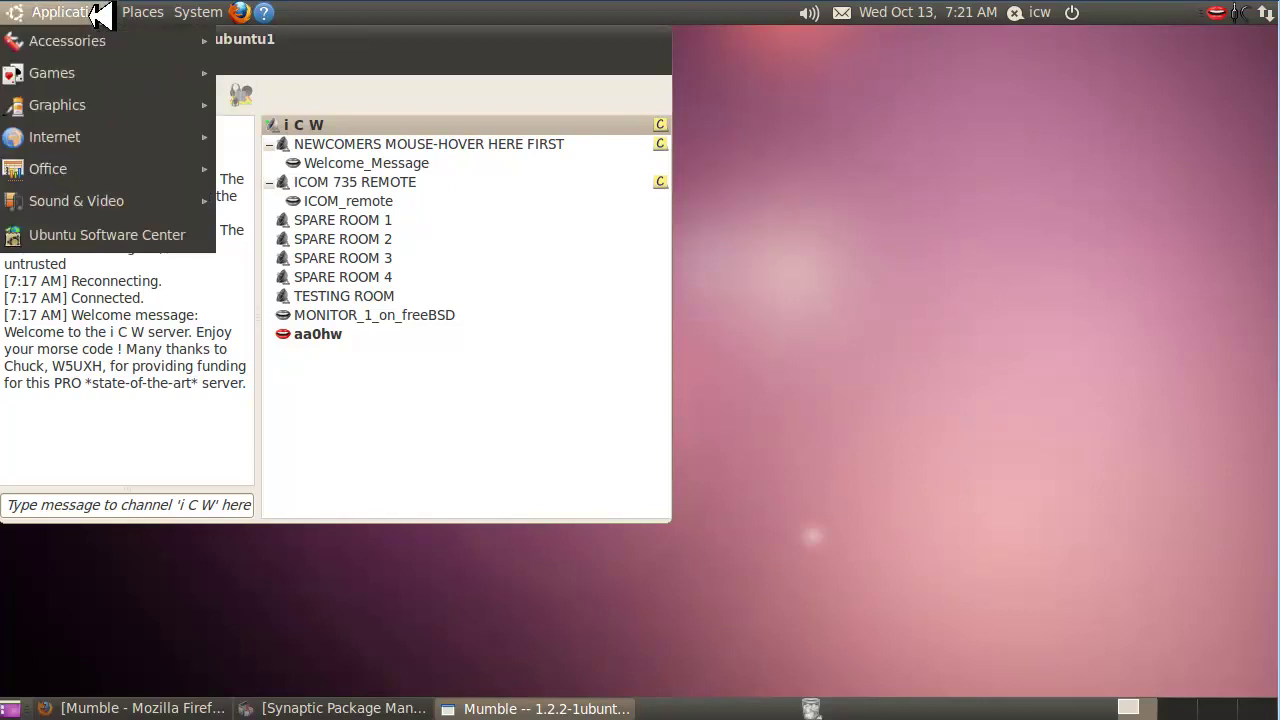
mouse_move(160, 199)
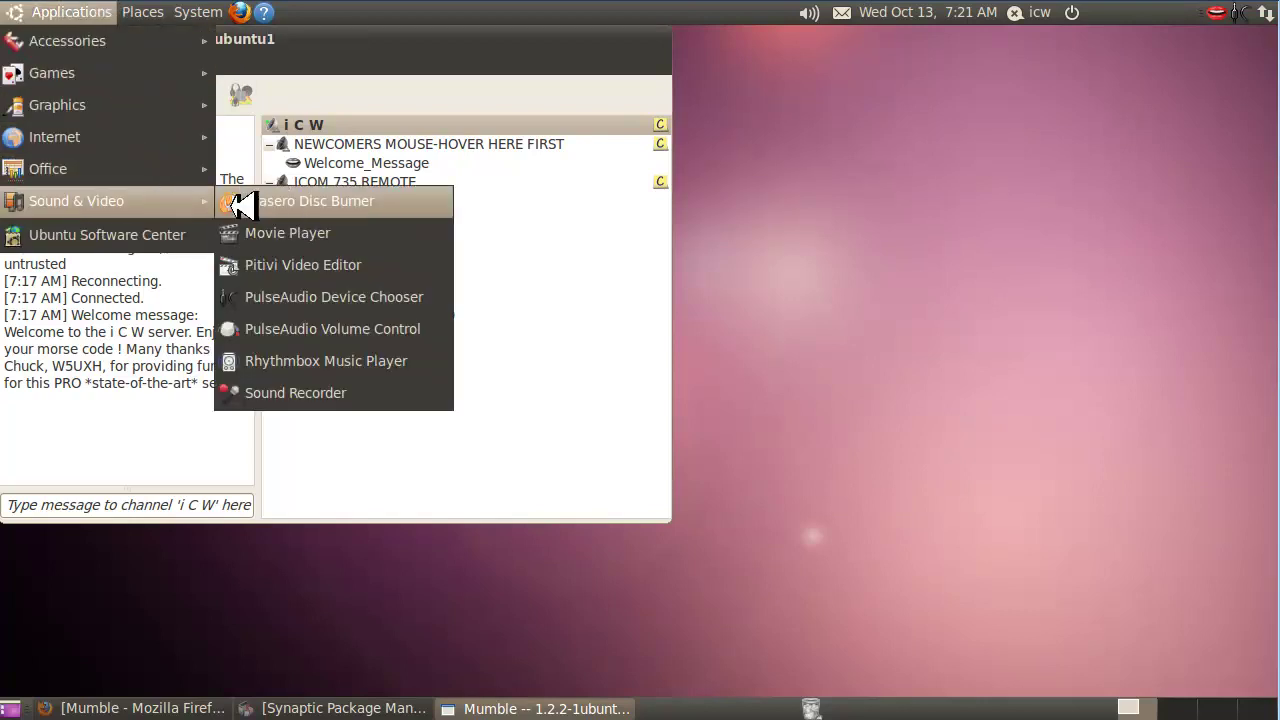
click(340, 333)
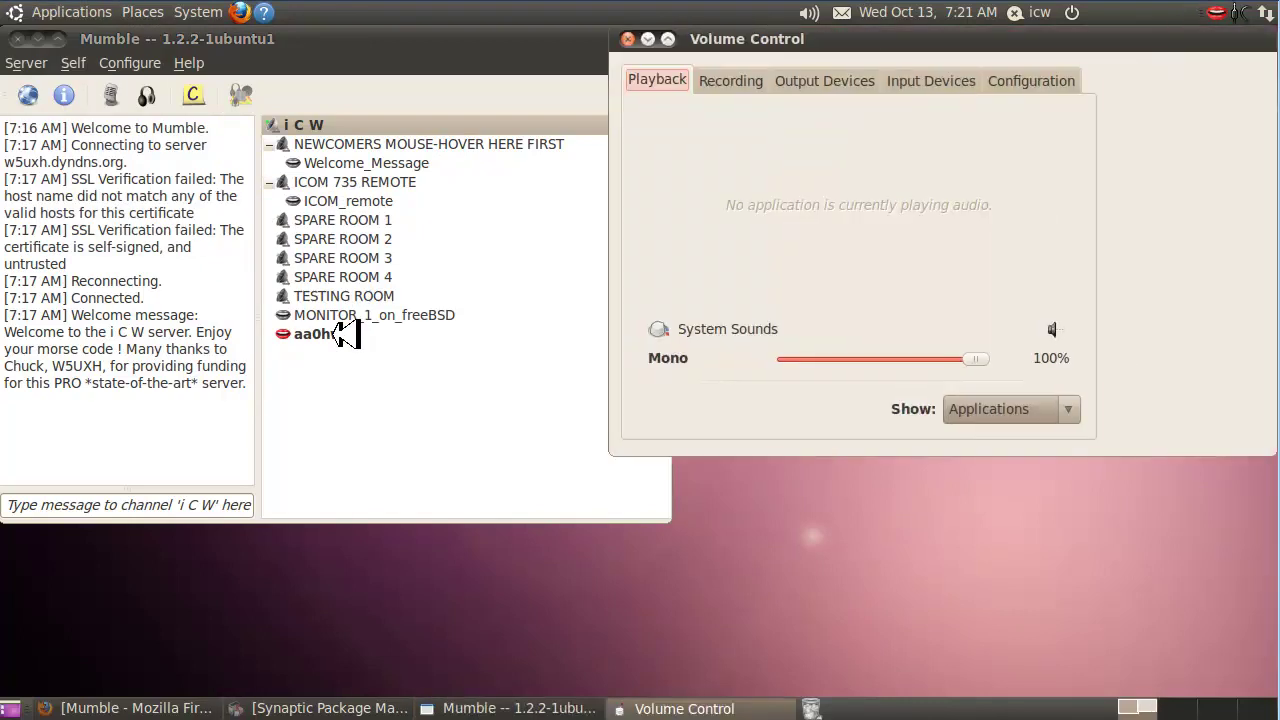
drag(849, 43, 650, 110)
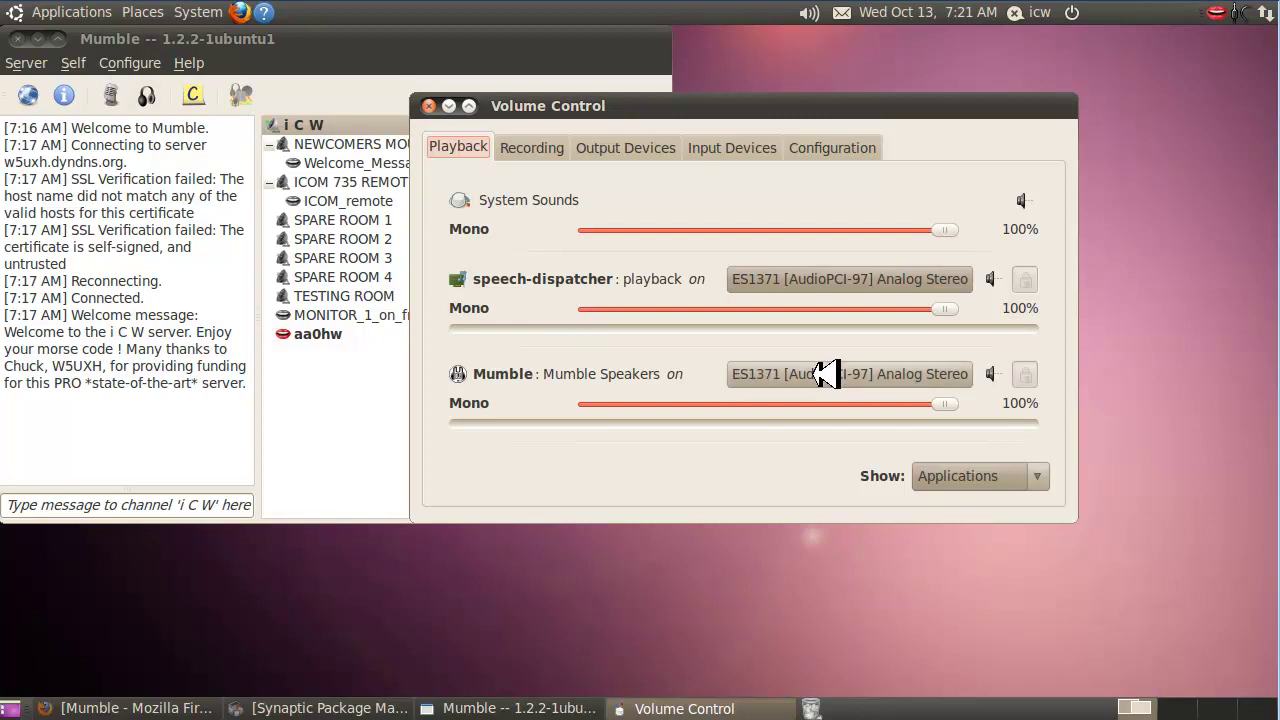
Set Mumble's recording source to Monitor of Loopback Analog Stereo instead of ES1371.
click(545, 147)
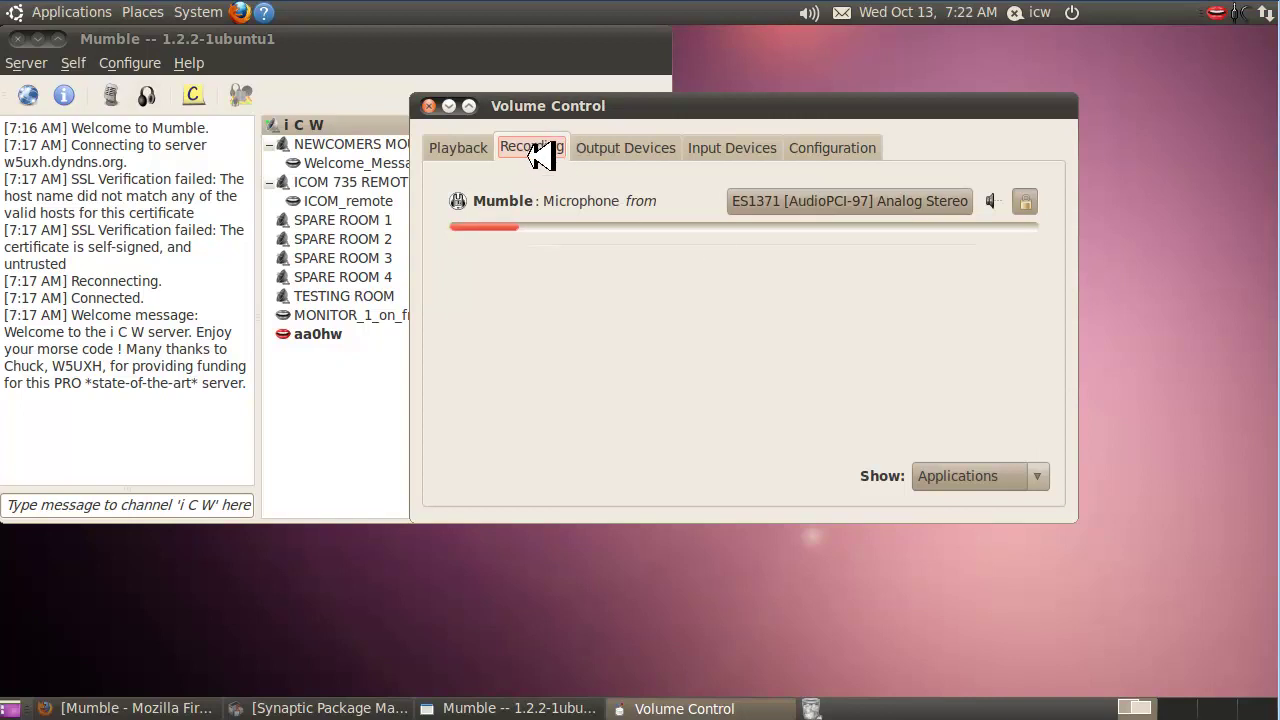
click(785, 203)
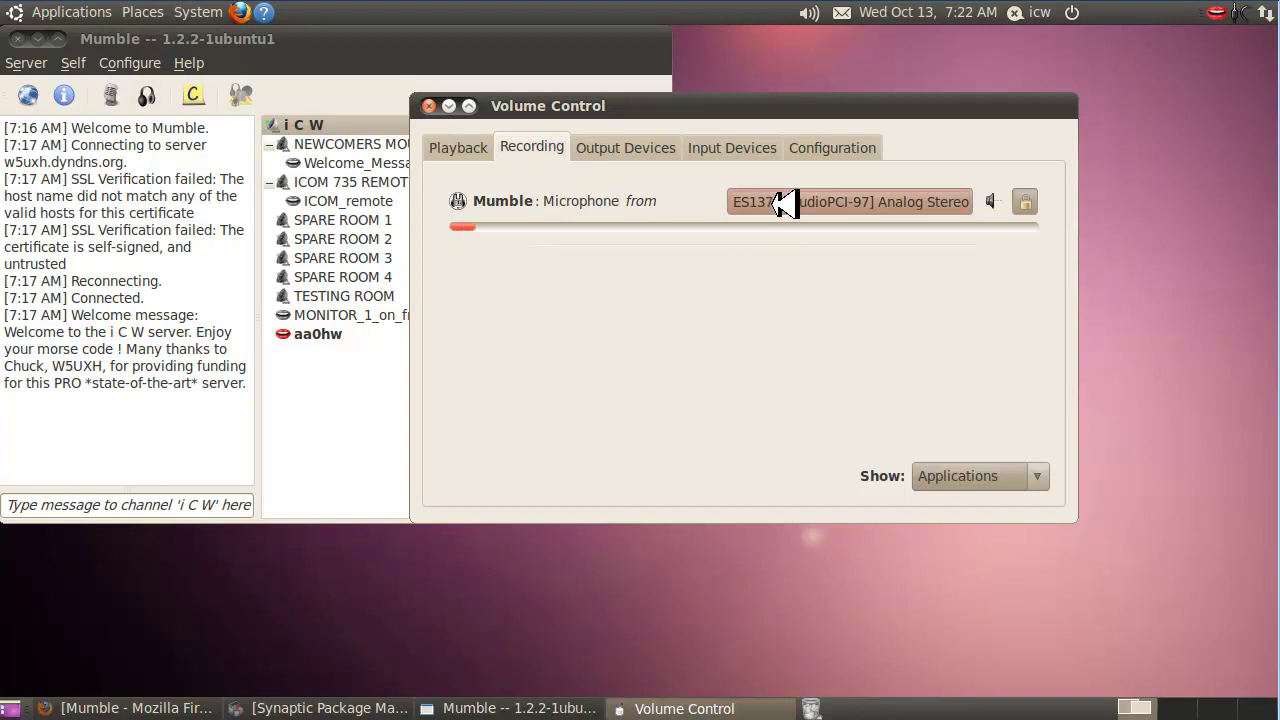
click(785, 203)
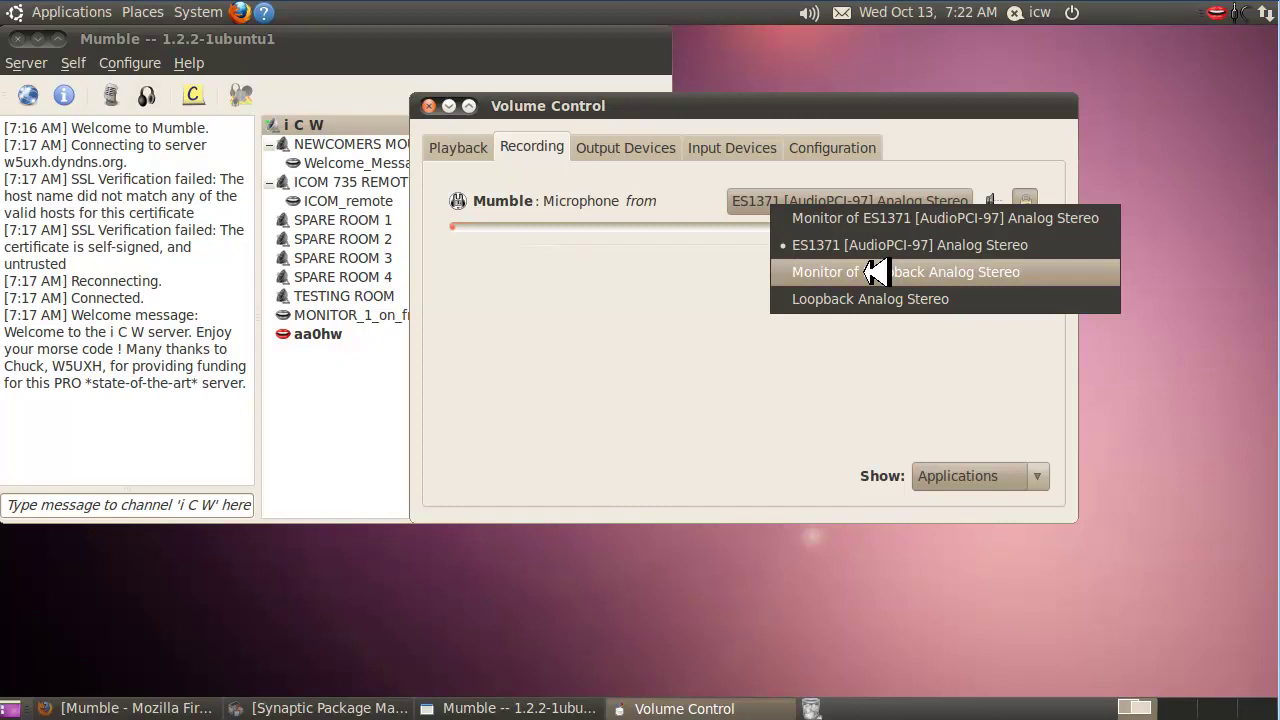
click(875, 272)
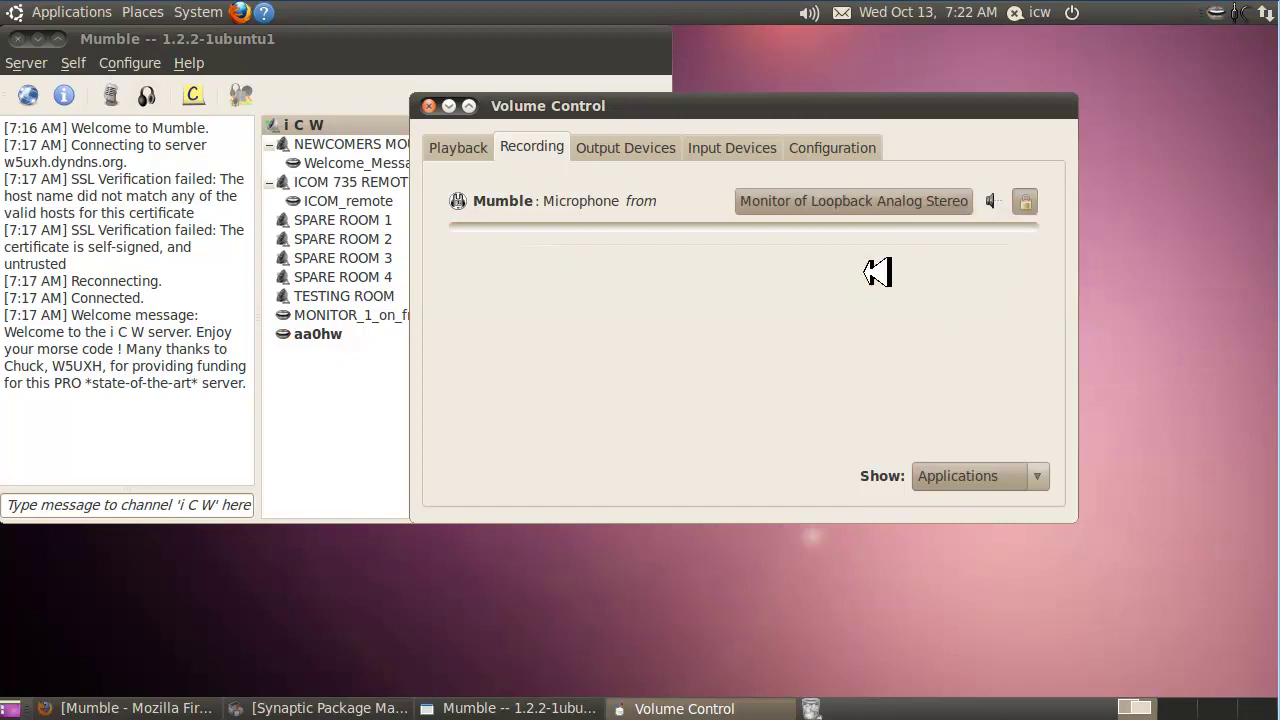
Check the Playback streams, where Mumble Speakers plays on ES1371 at 100%.
click(481, 150)
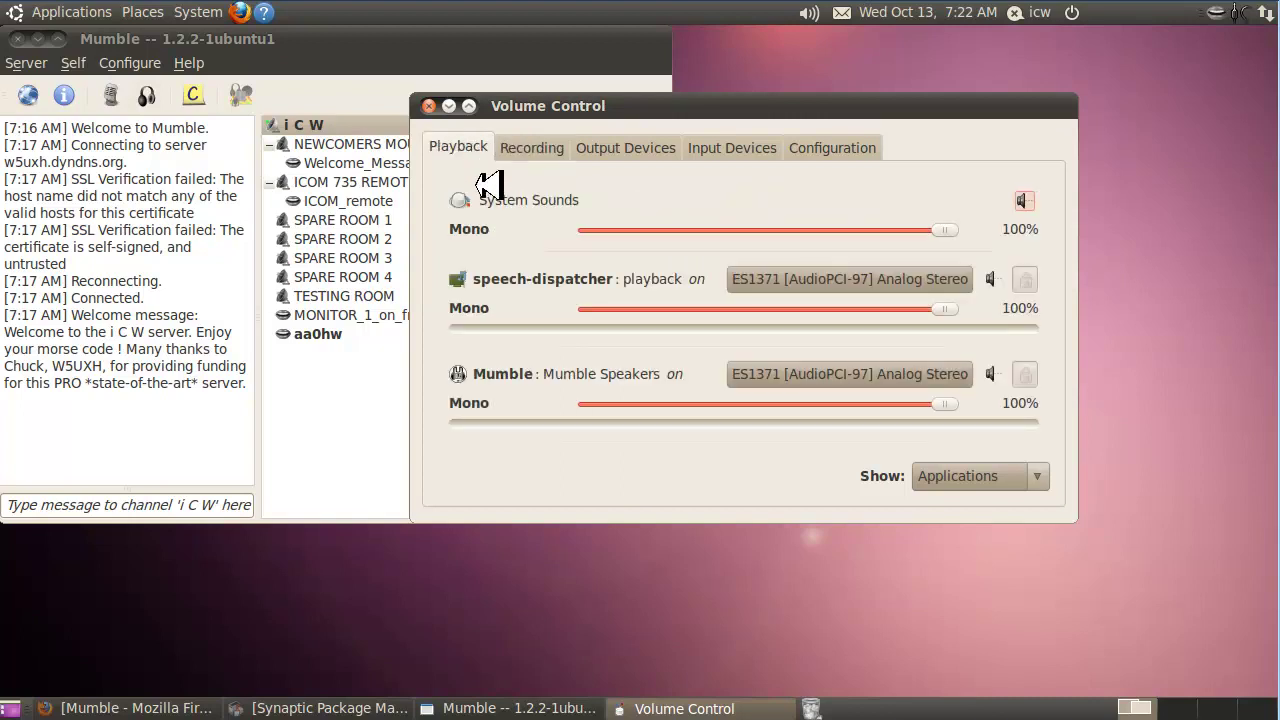
click(534, 149)
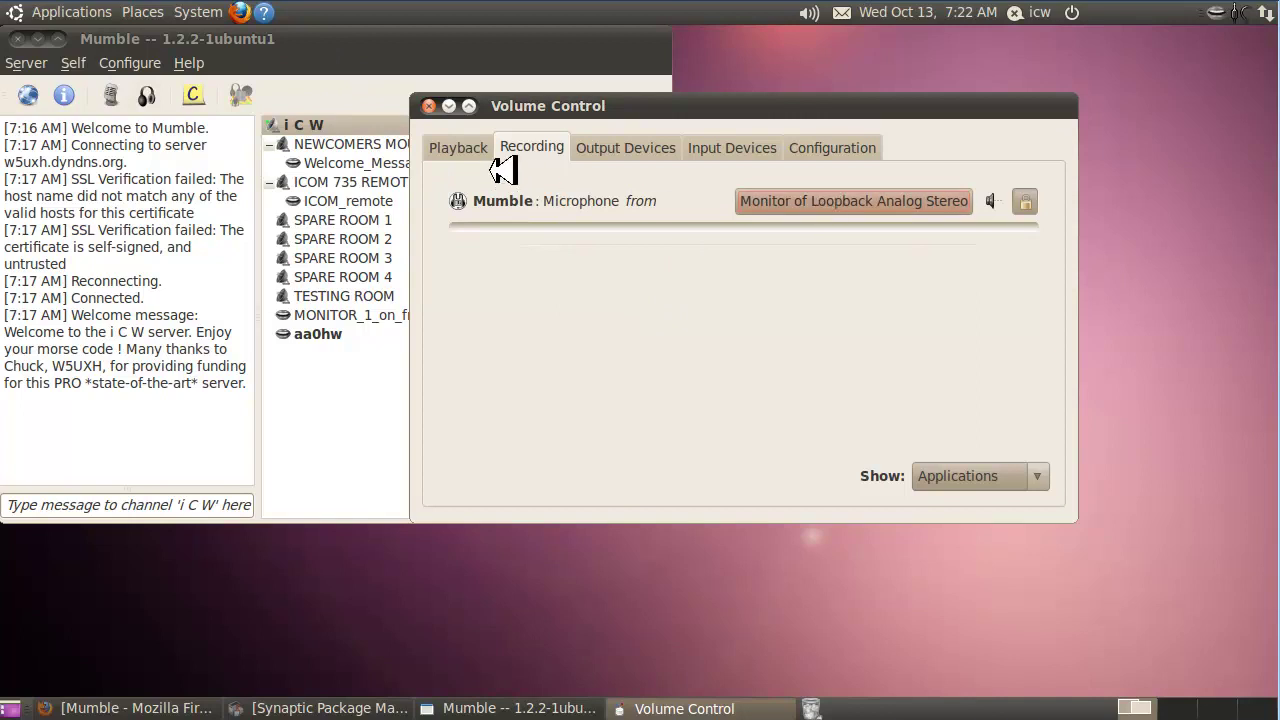
click(460, 148)
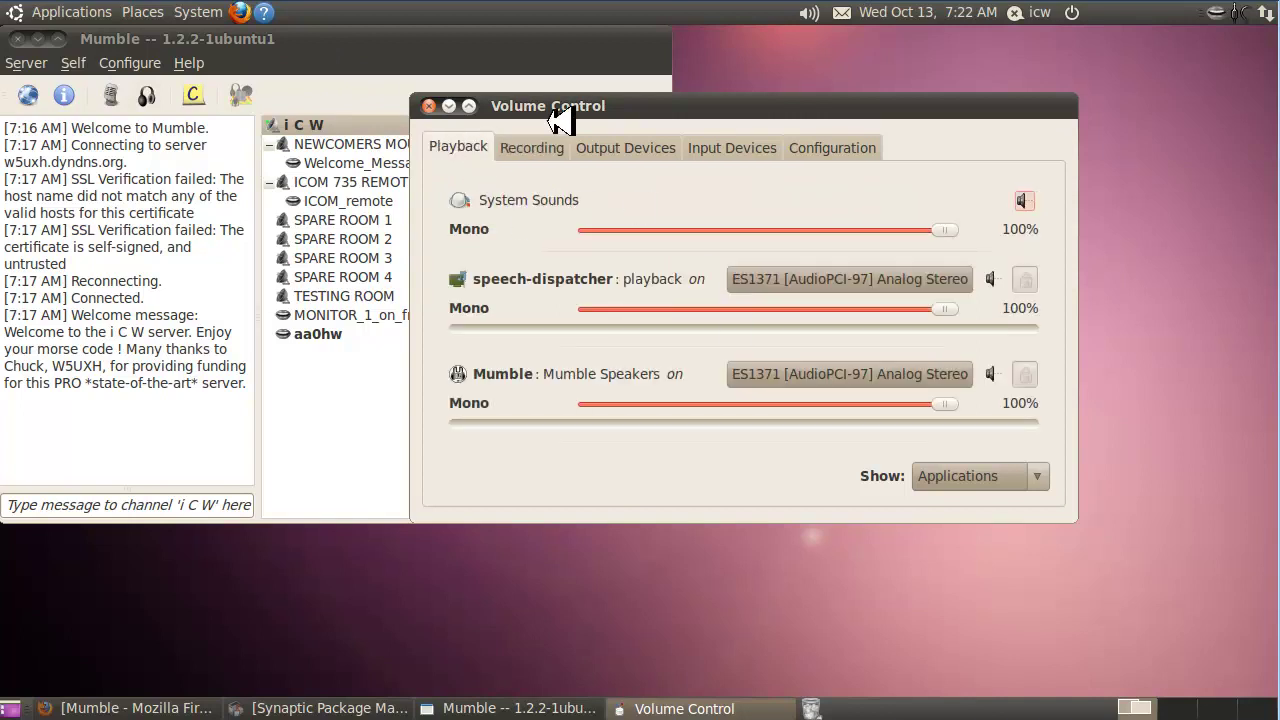
Review the Output Devices and Input Devices levels in Volume Control.
drag(563, 105, 569, 128)
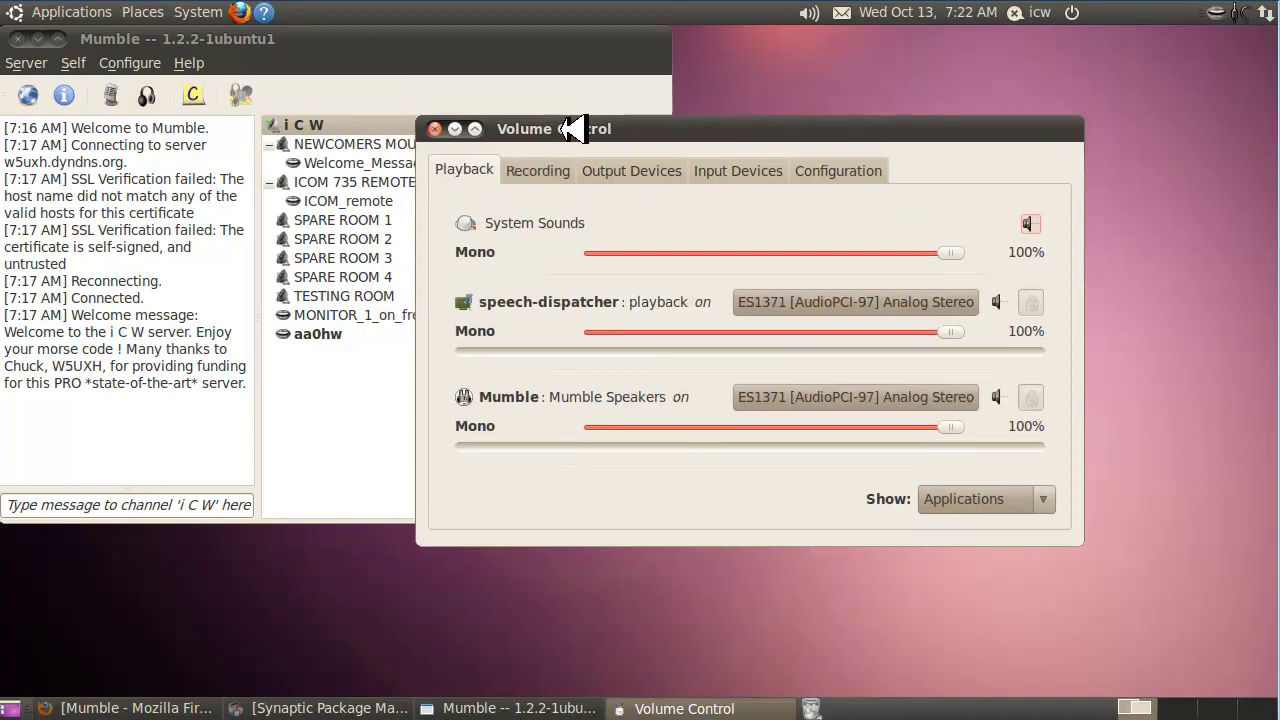
click(643, 171)
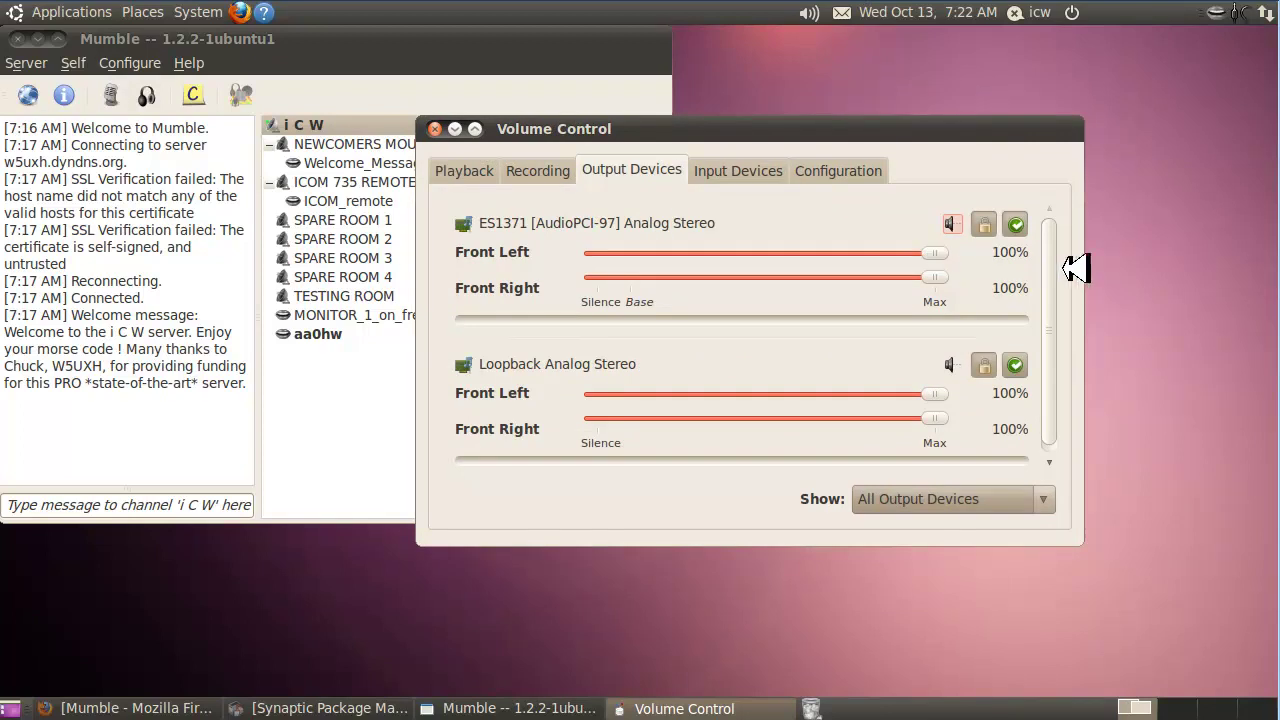
scroll(1060, 309, down, 1)
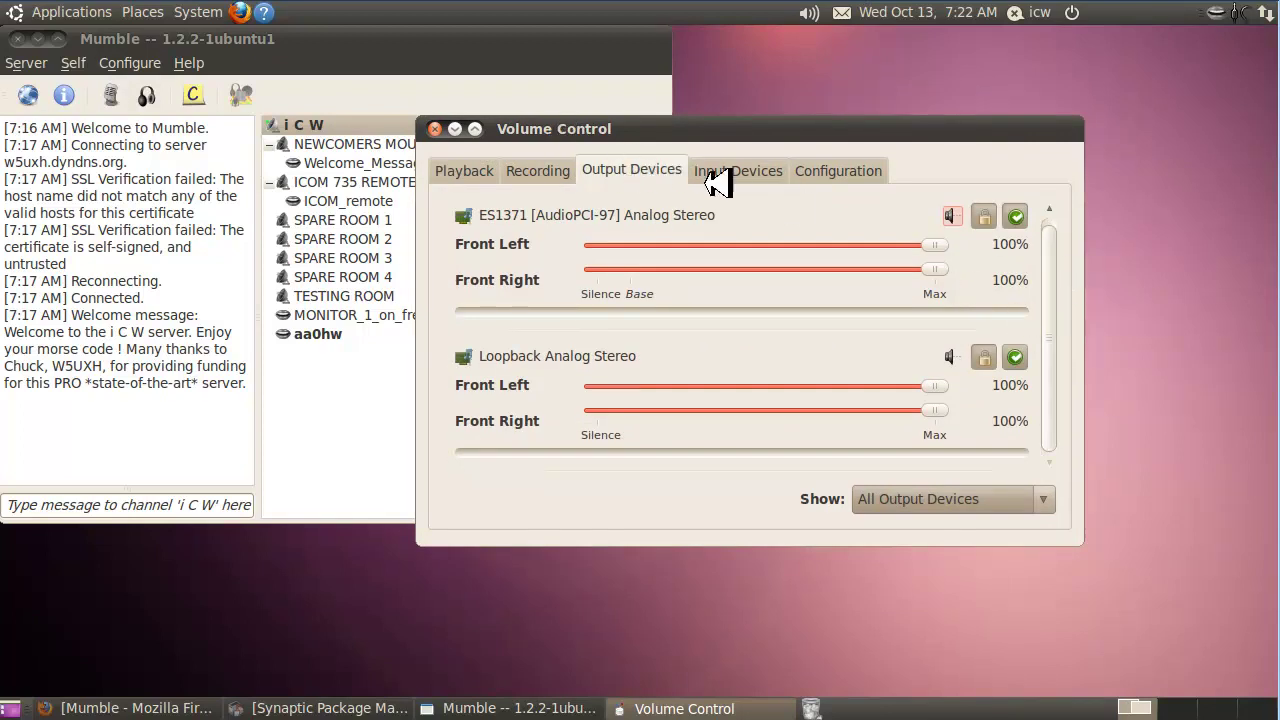
click(736, 168)
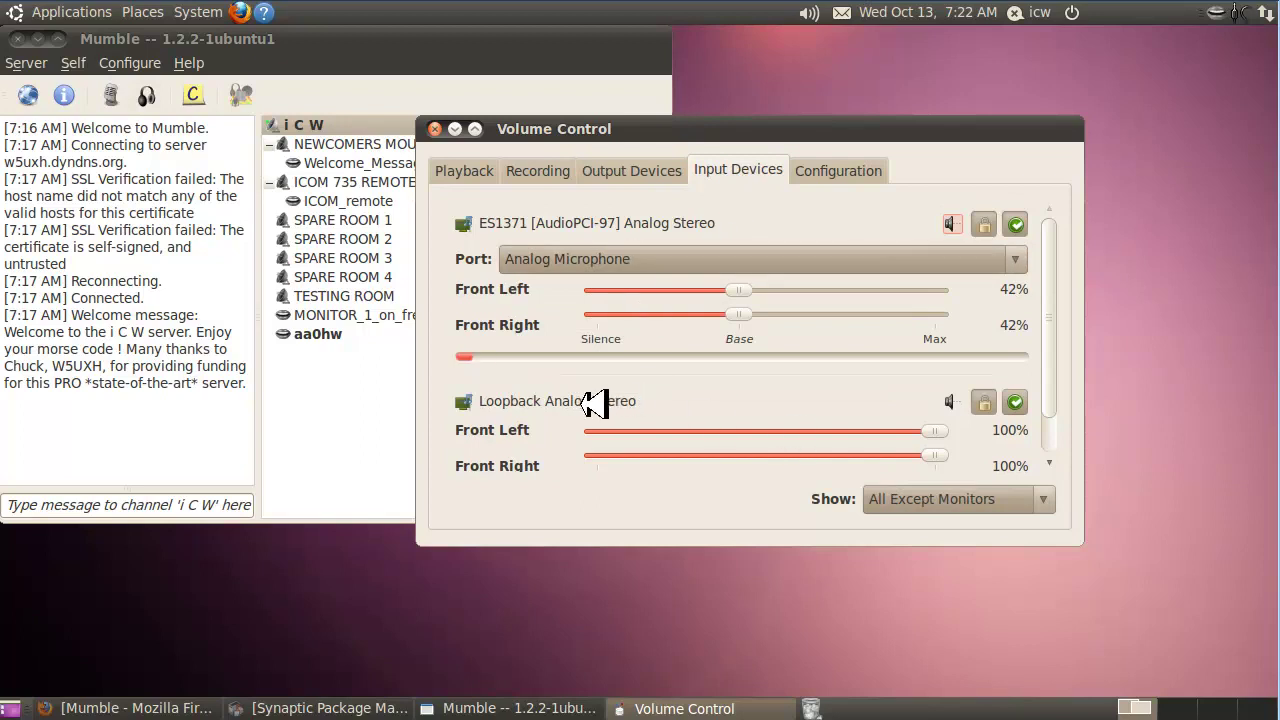
Keep the ES1371 profile at Analog Stereo Duplex, then park the Playback view at lower right.
click(866, 178)
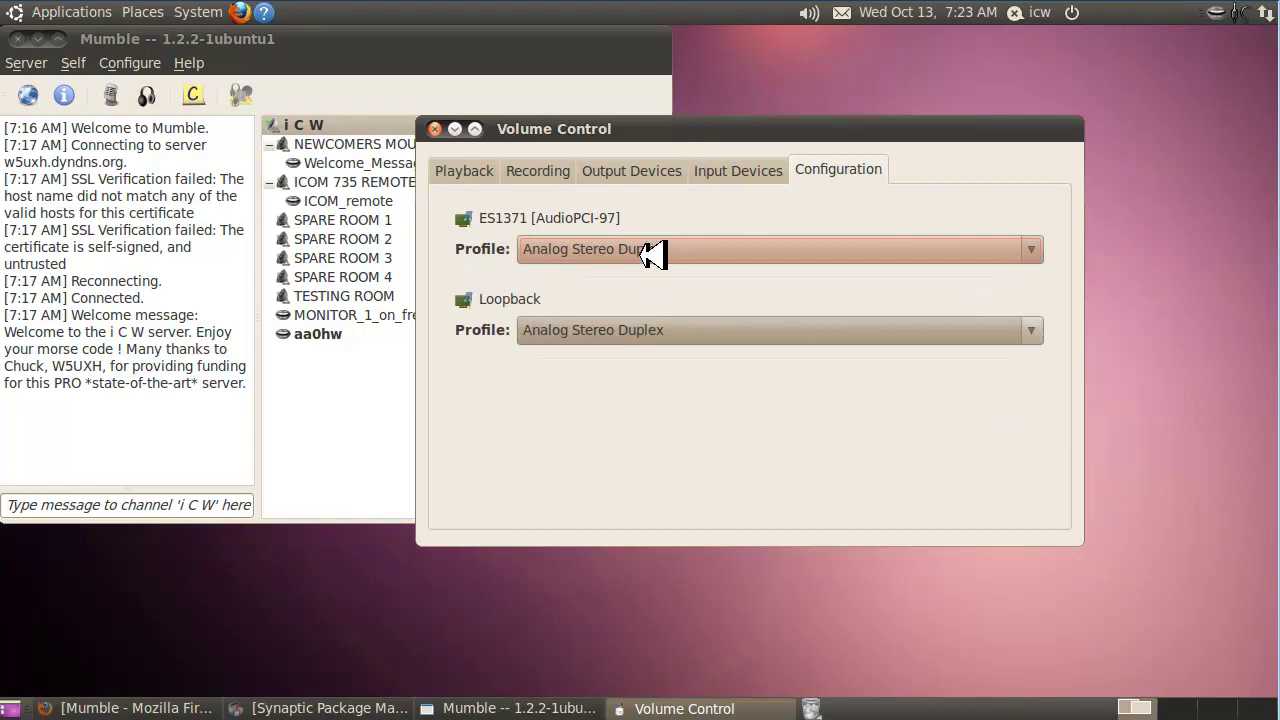
click(1035, 250)
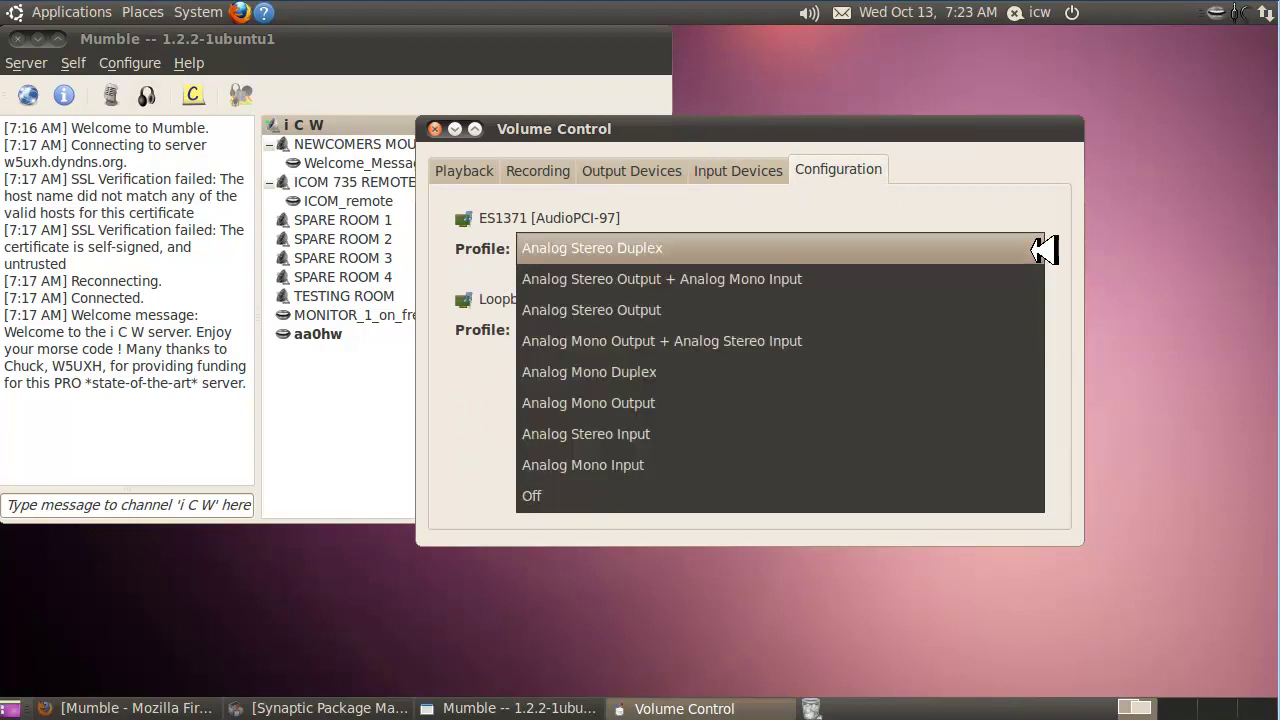
click(1040, 250)
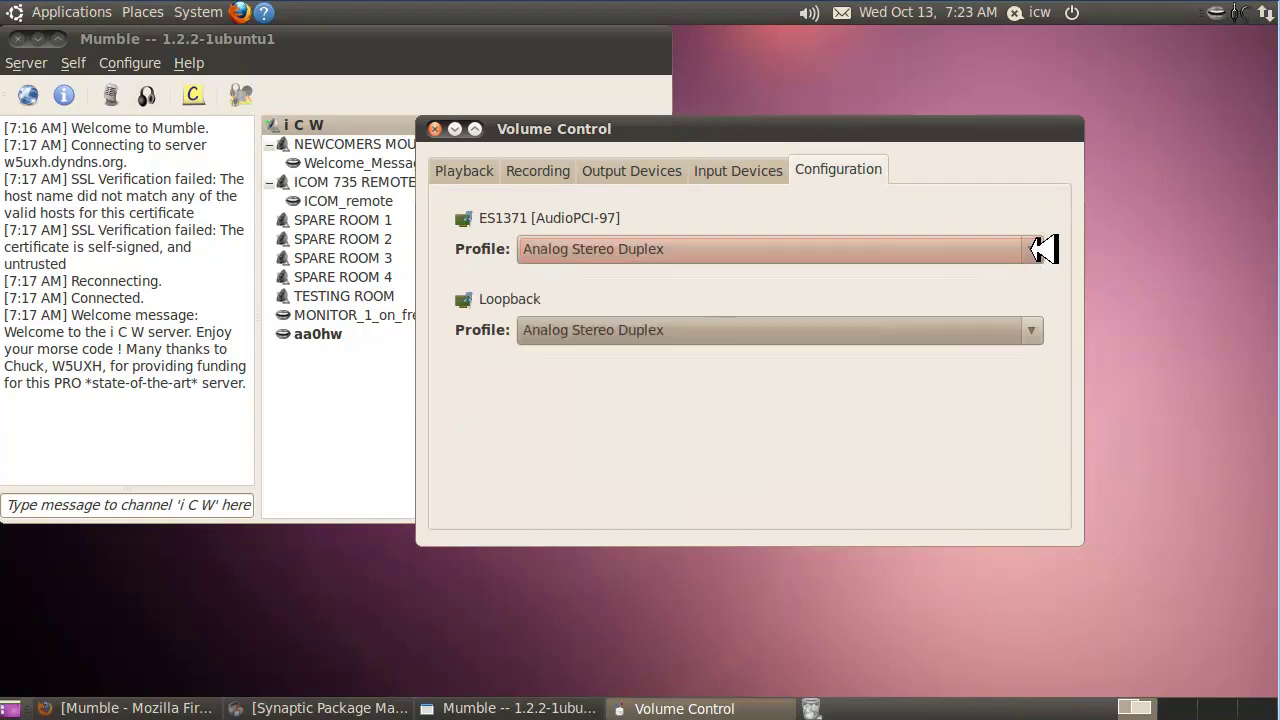
click(489, 169)
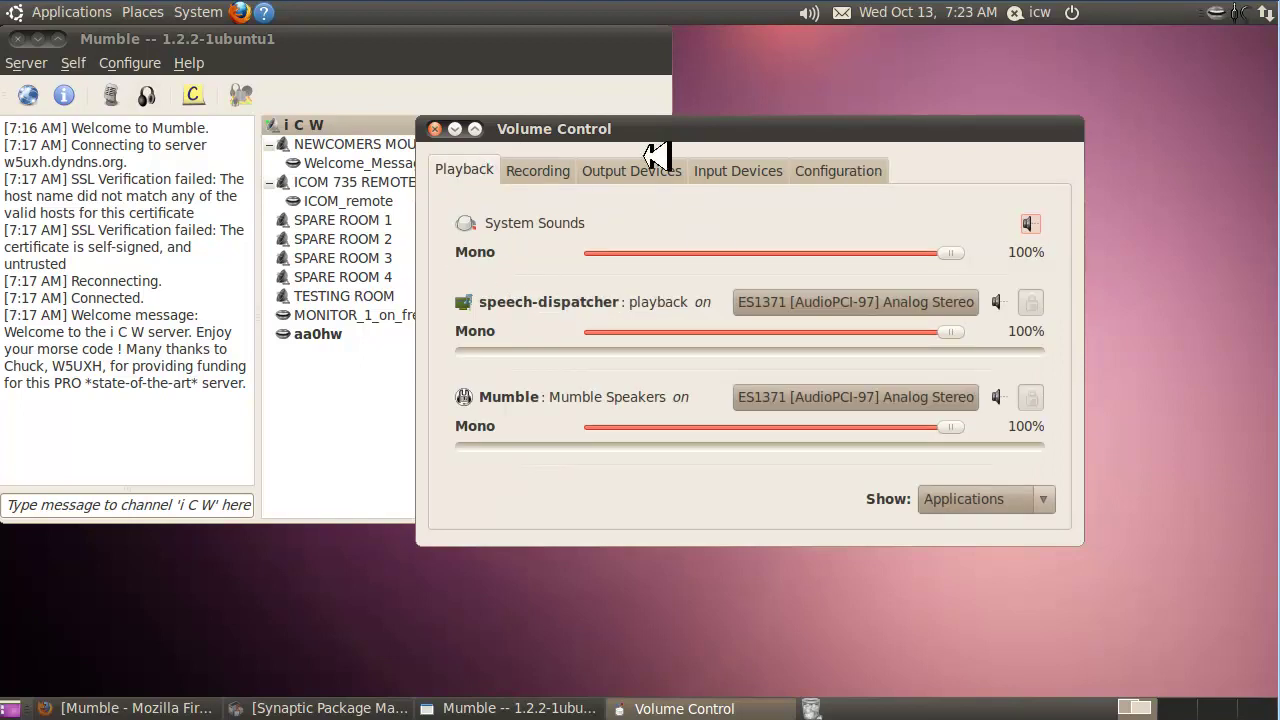
drag(545, 134, 738, 284)
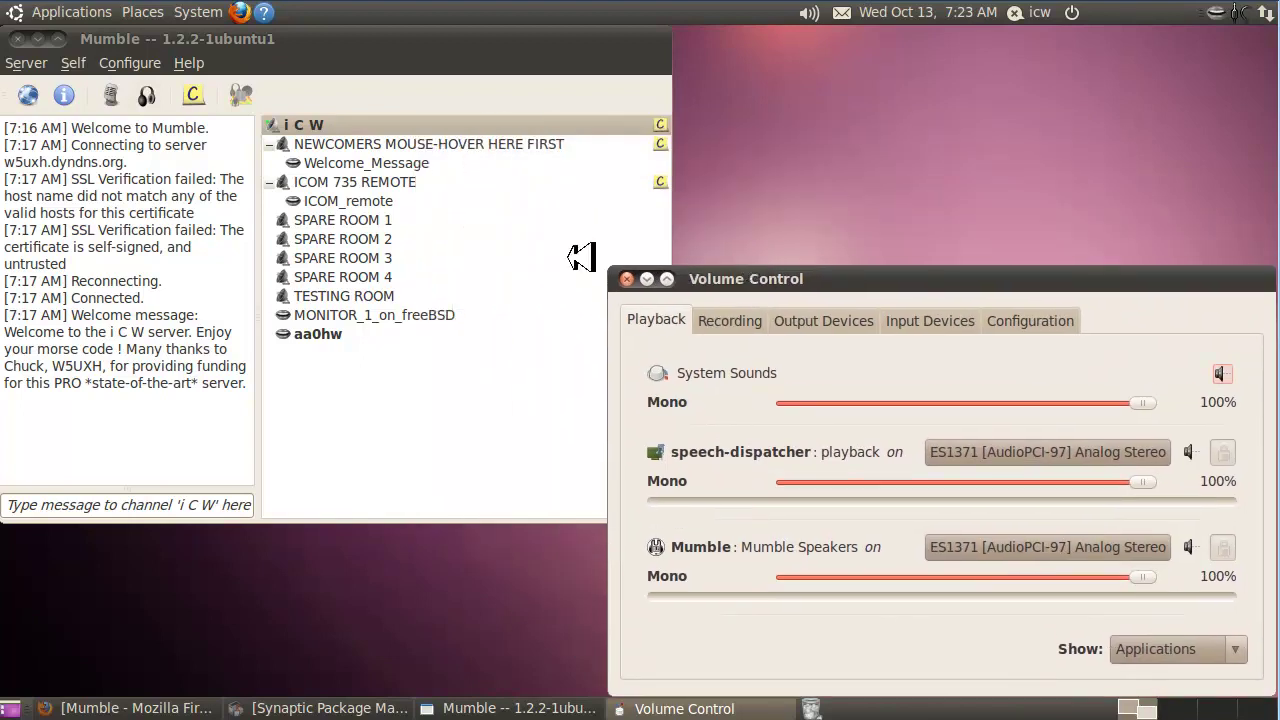
Confirm Mumble still records from Monitor of Loopback Analog Stereo, then bring Mumble to the front.
click(439, 52)
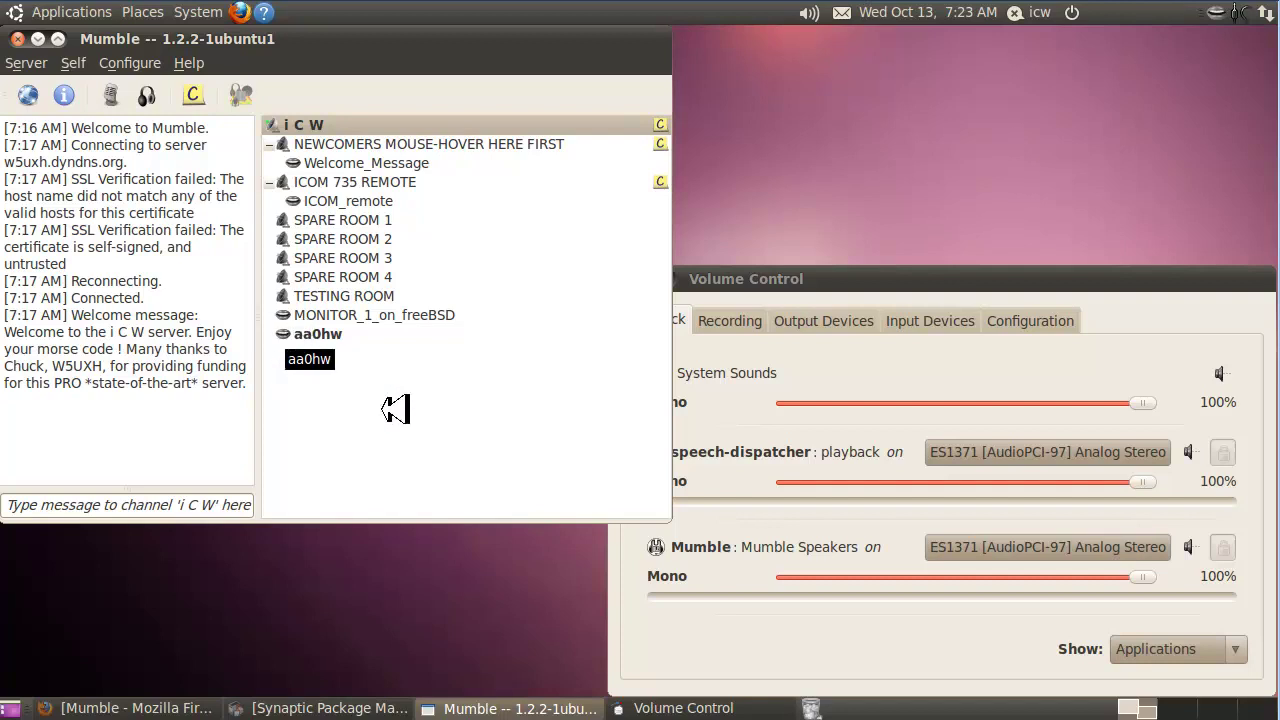
click(748, 320)
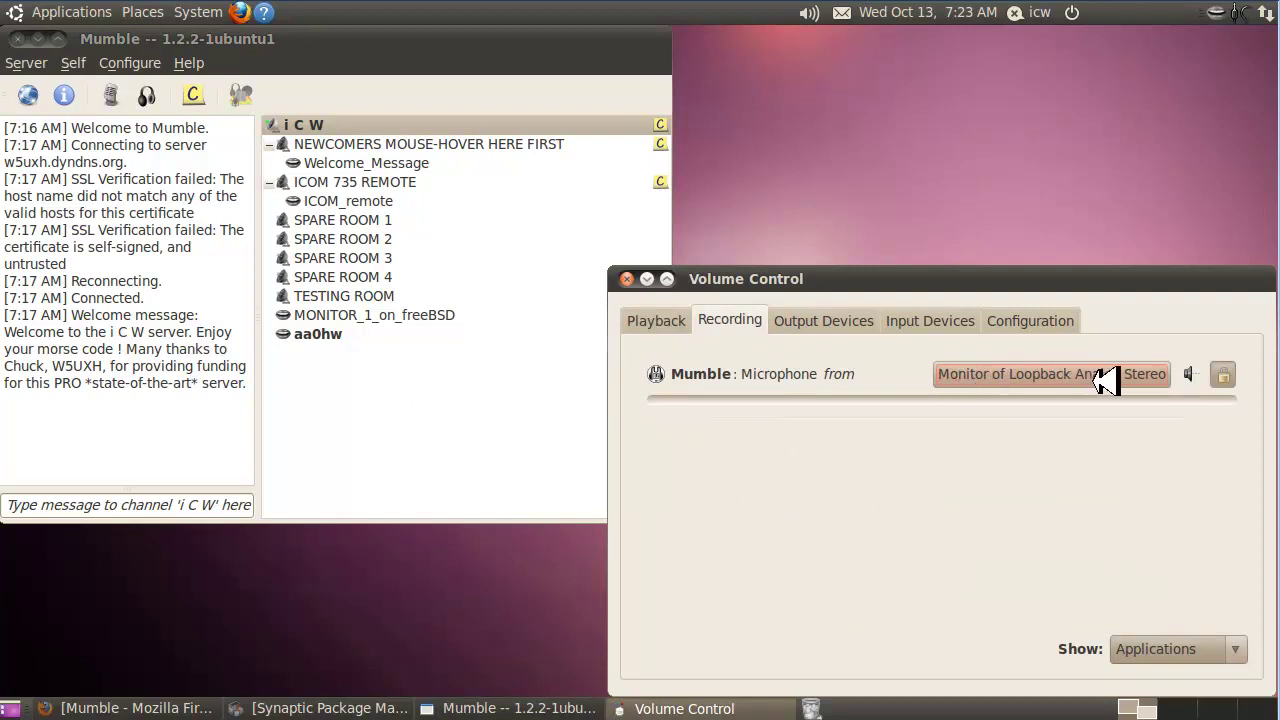
click(684, 322)
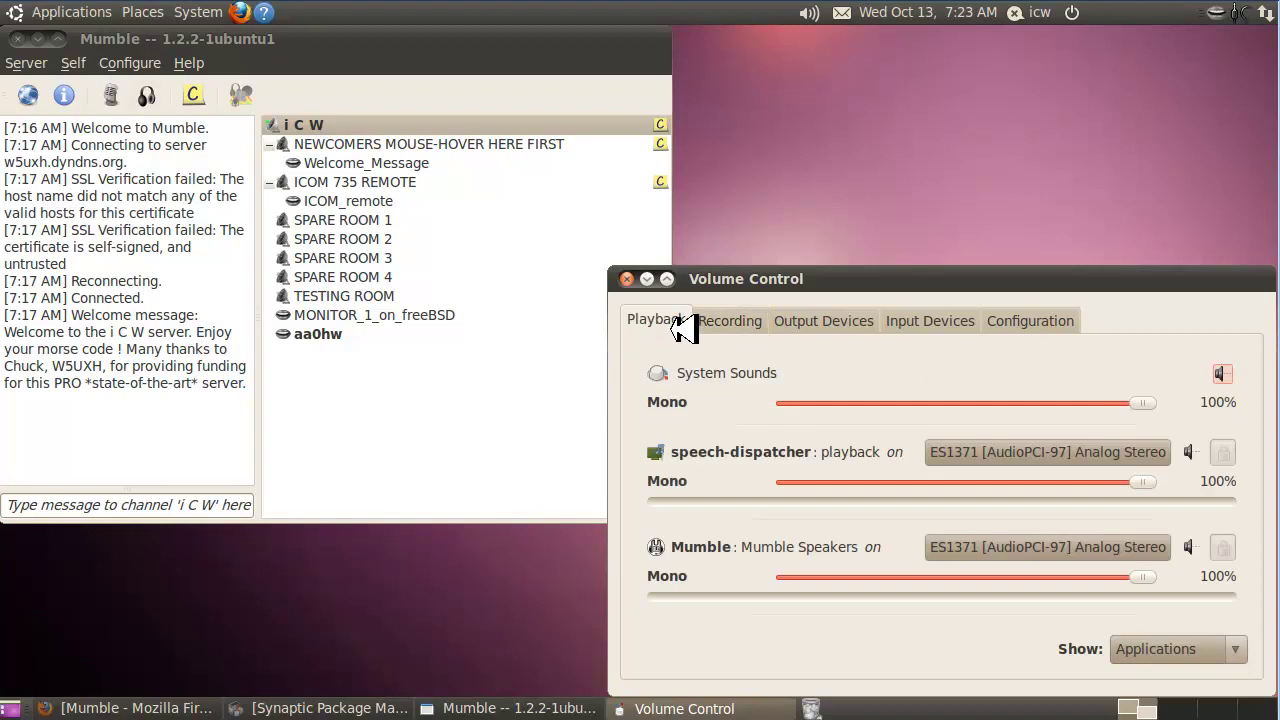
click(415, 377)
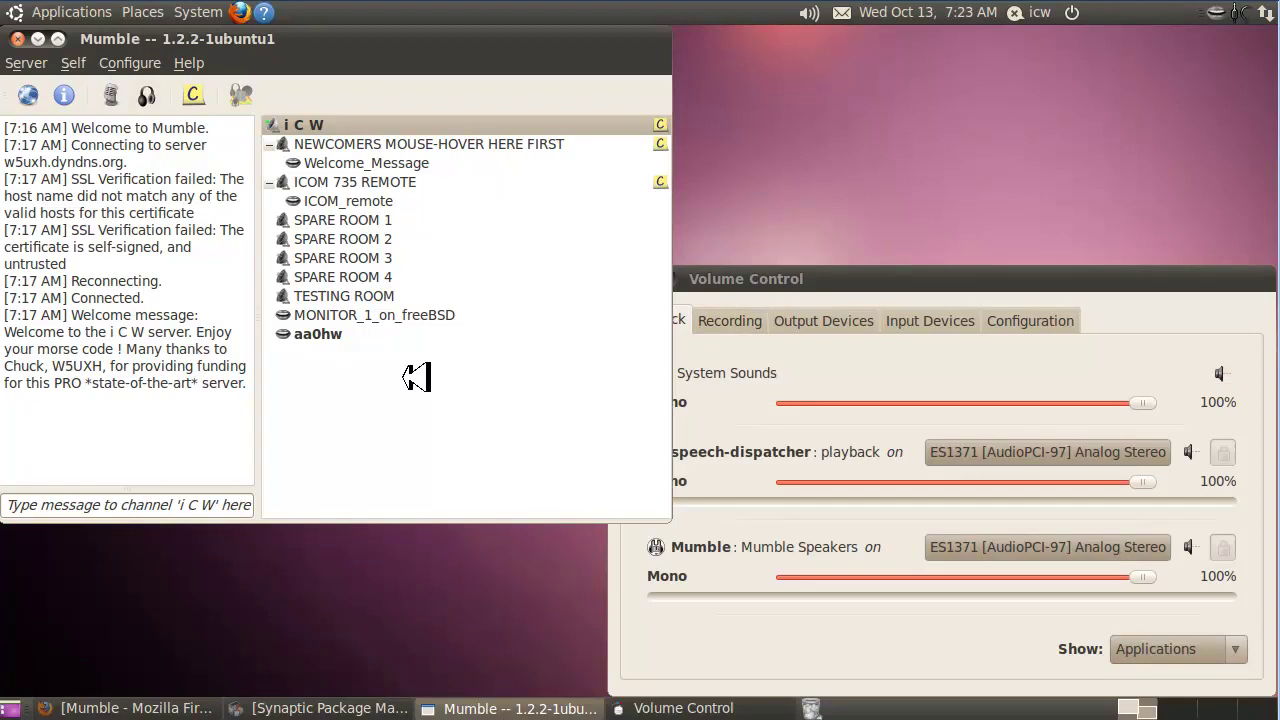
Drag your own user through NEWCOMERS and the root channel, finally dropping it into TESTING ROOM.
click(337, 333)
drag(337, 333, 358, 143)
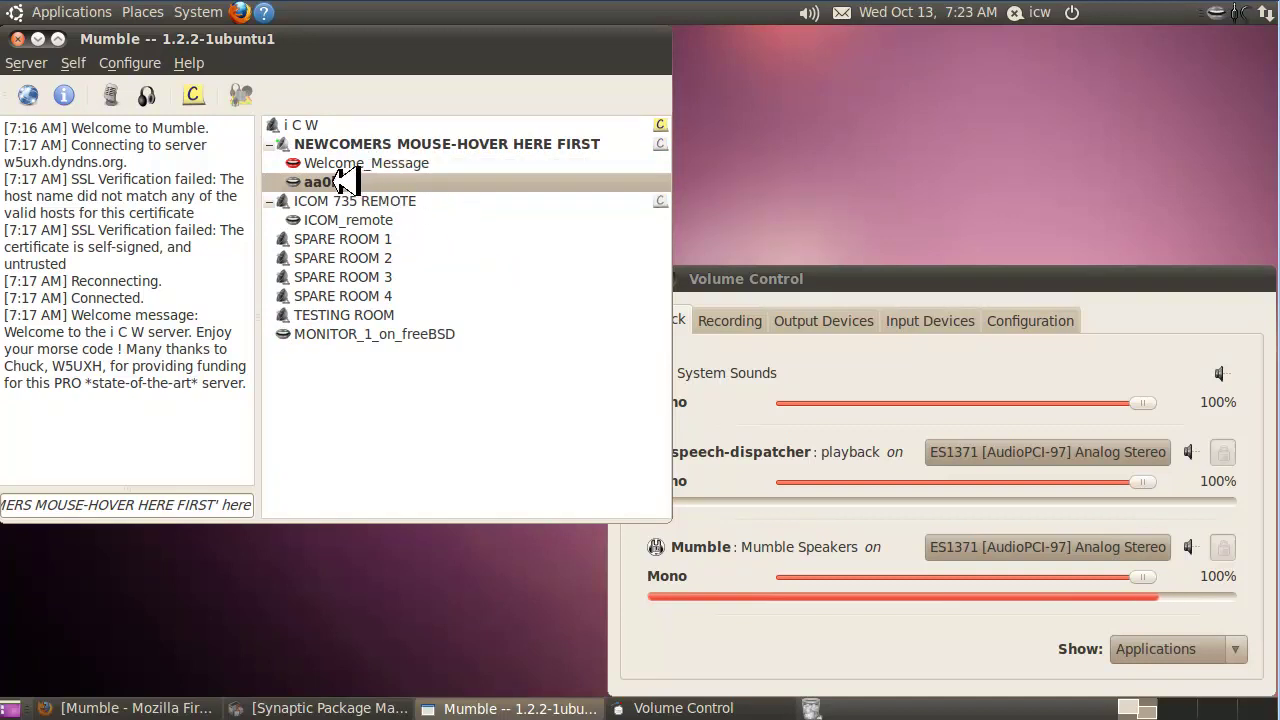
drag(340, 182, 345, 124)
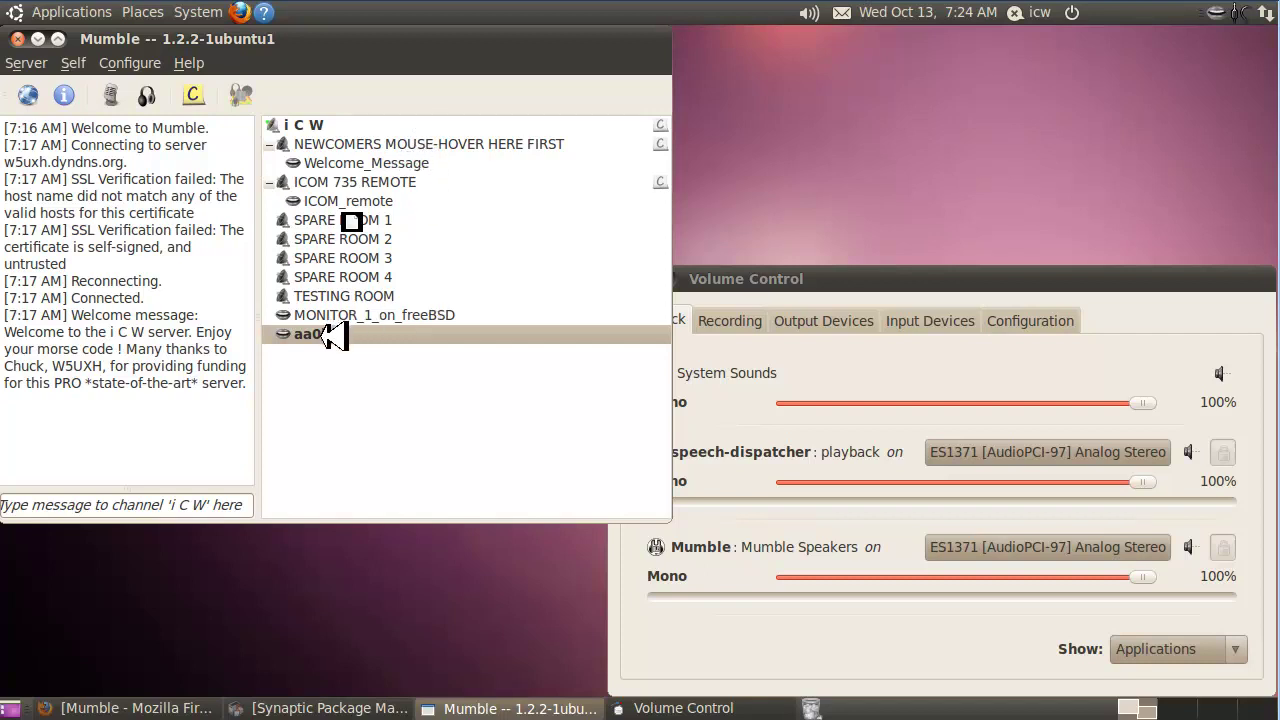
drag(335, 335, 365, 300)
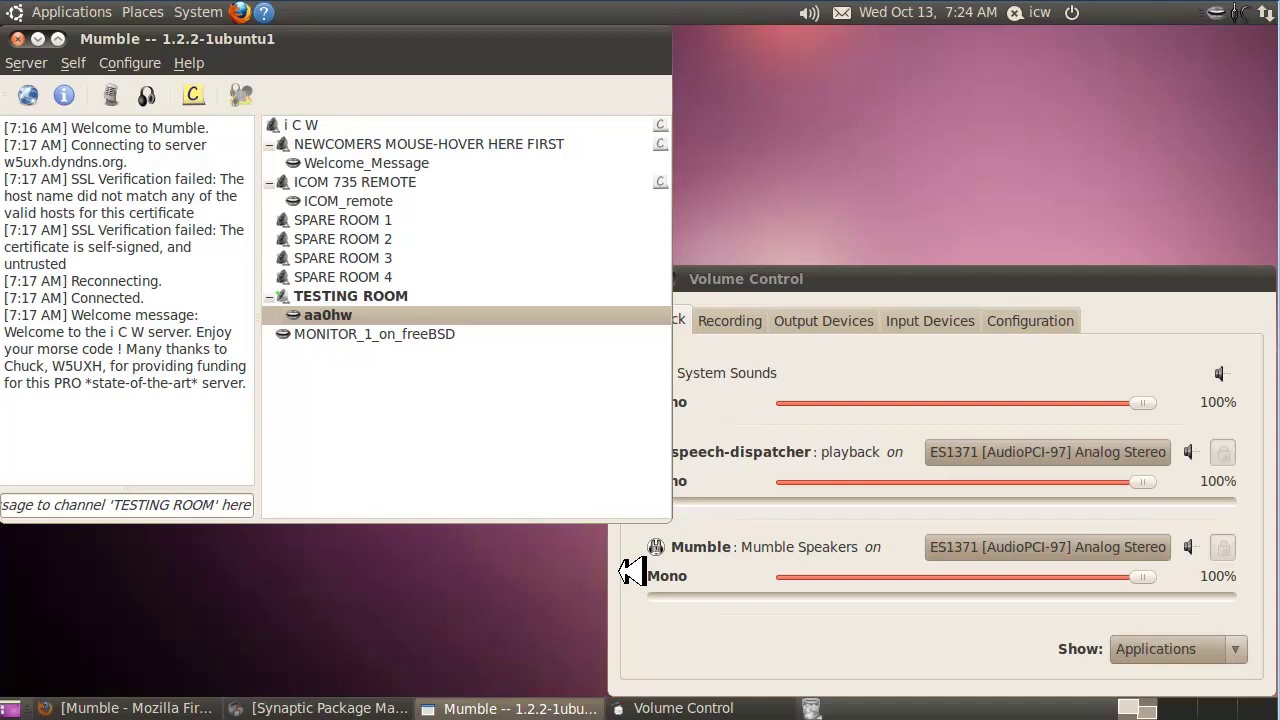
click(651, 612)
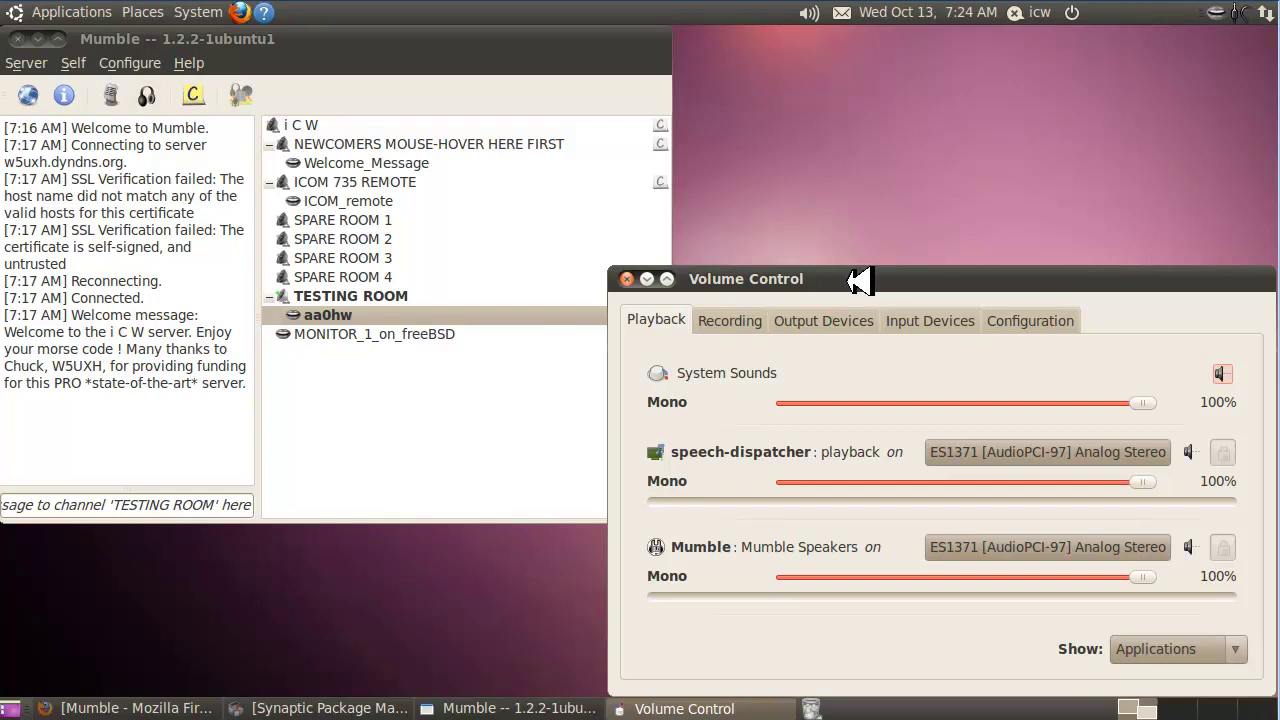
click(462, 56)
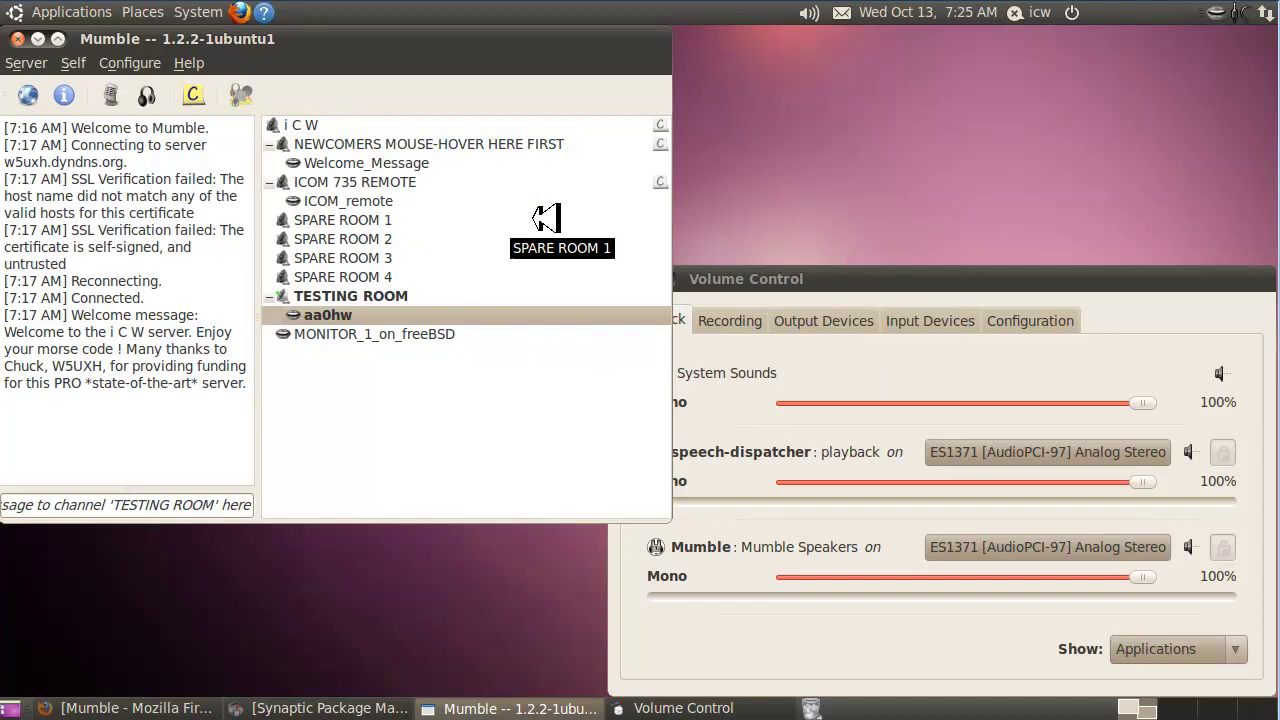
mouse_move(674, 120)
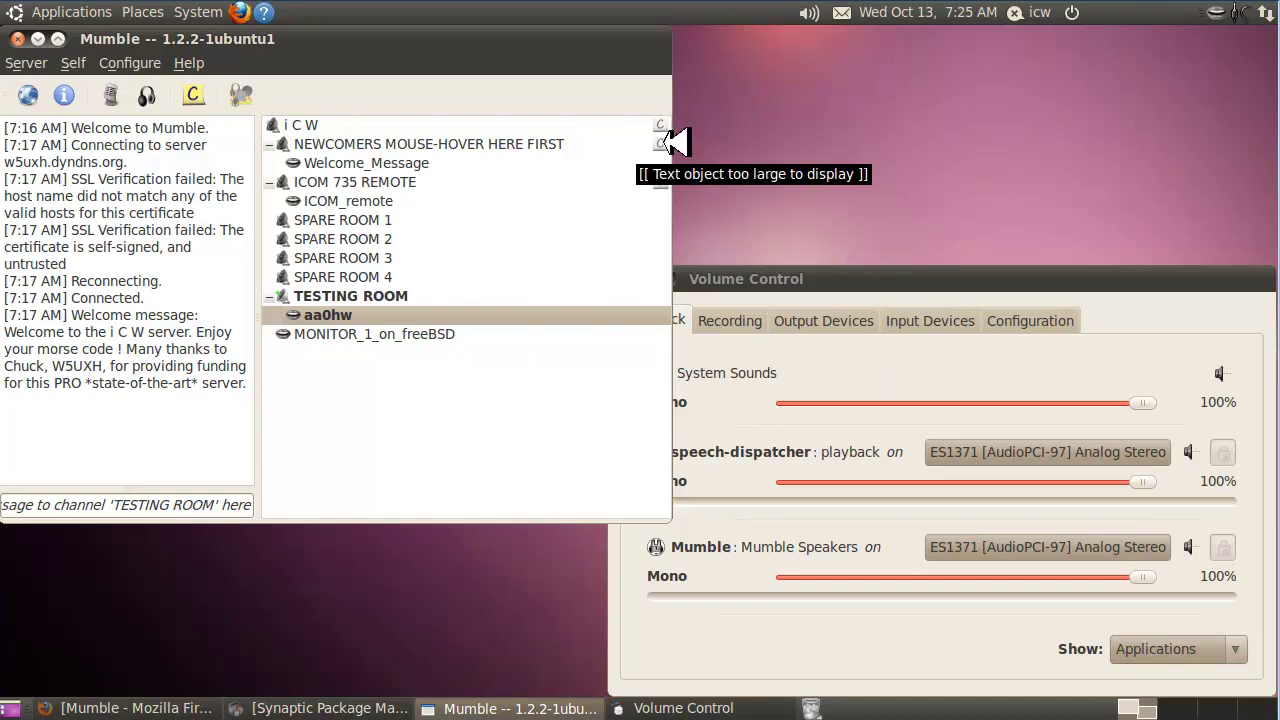
mouse_move(406, 180)
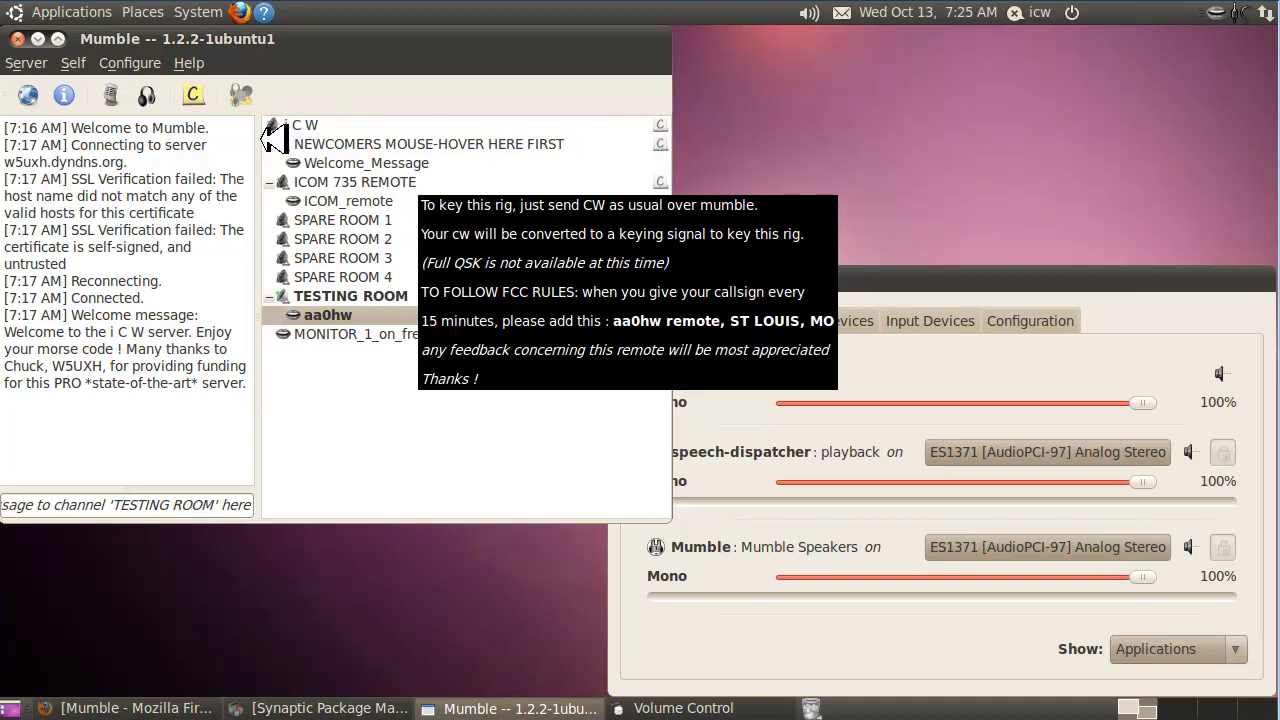
right_click(337, 318)
click(433, 410)
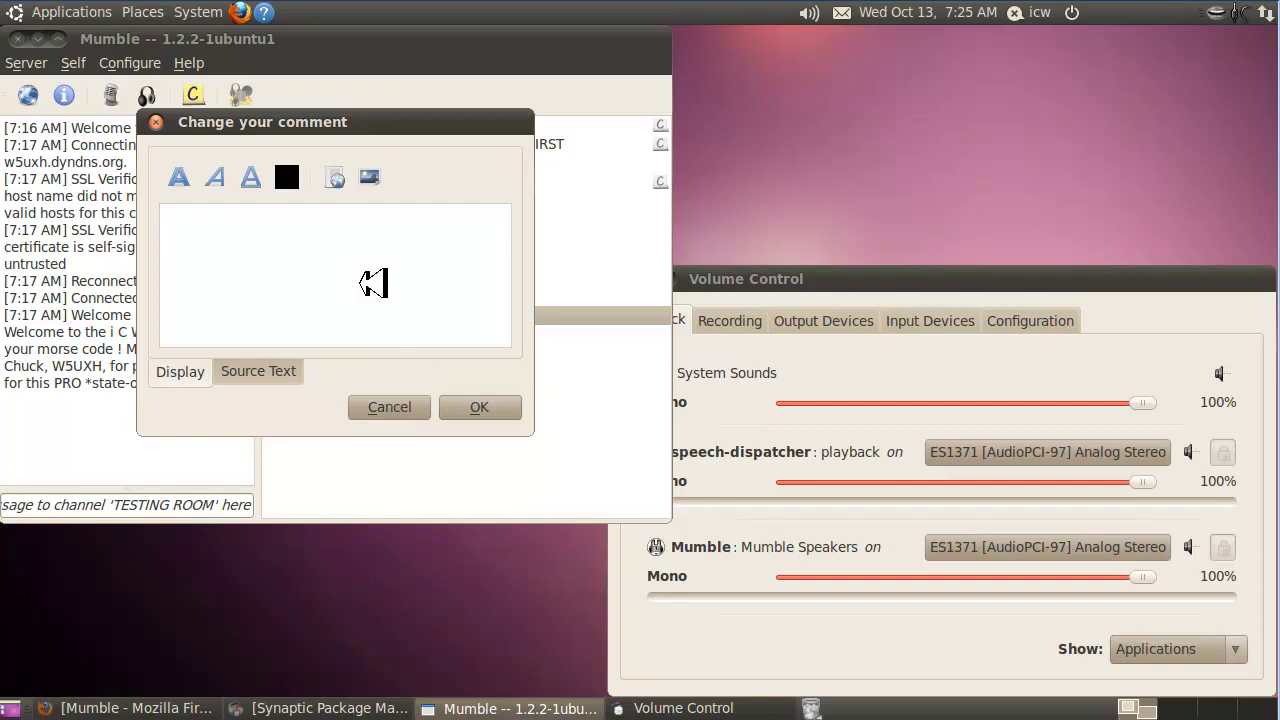
click(420, 407)
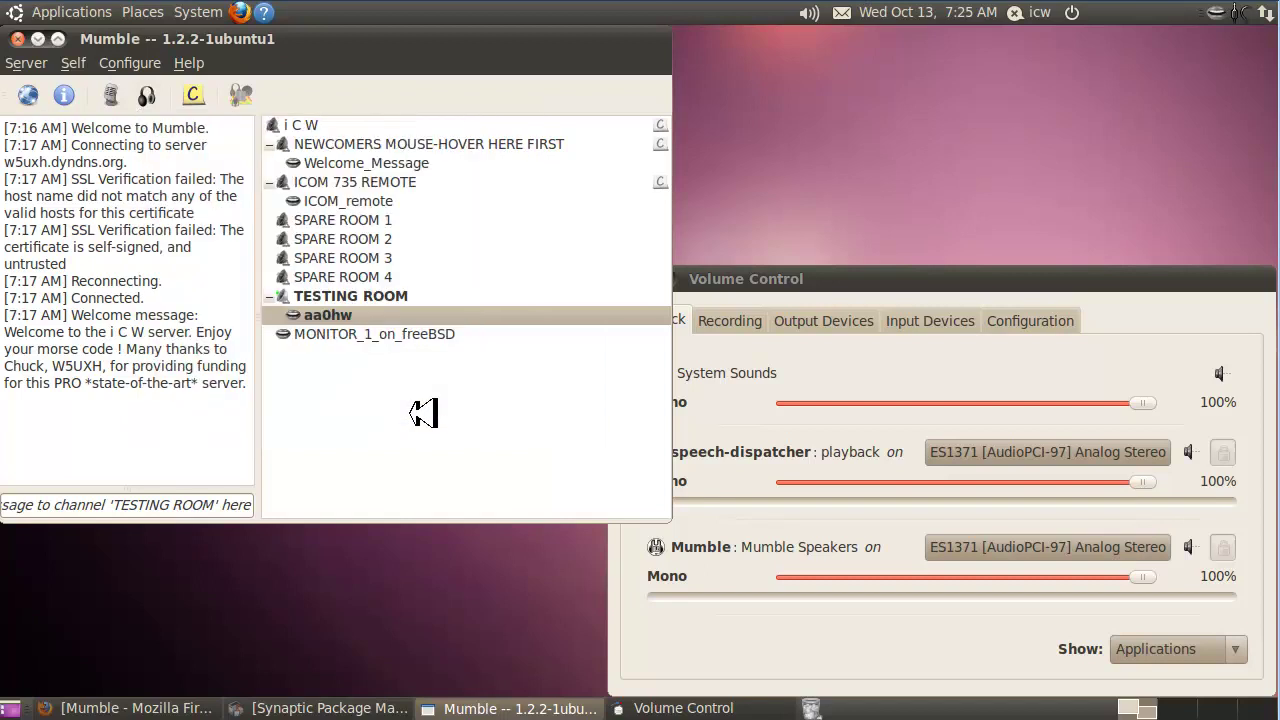
Send the chat message 'chat box' to TESTING ROOM.
click(242, 507)
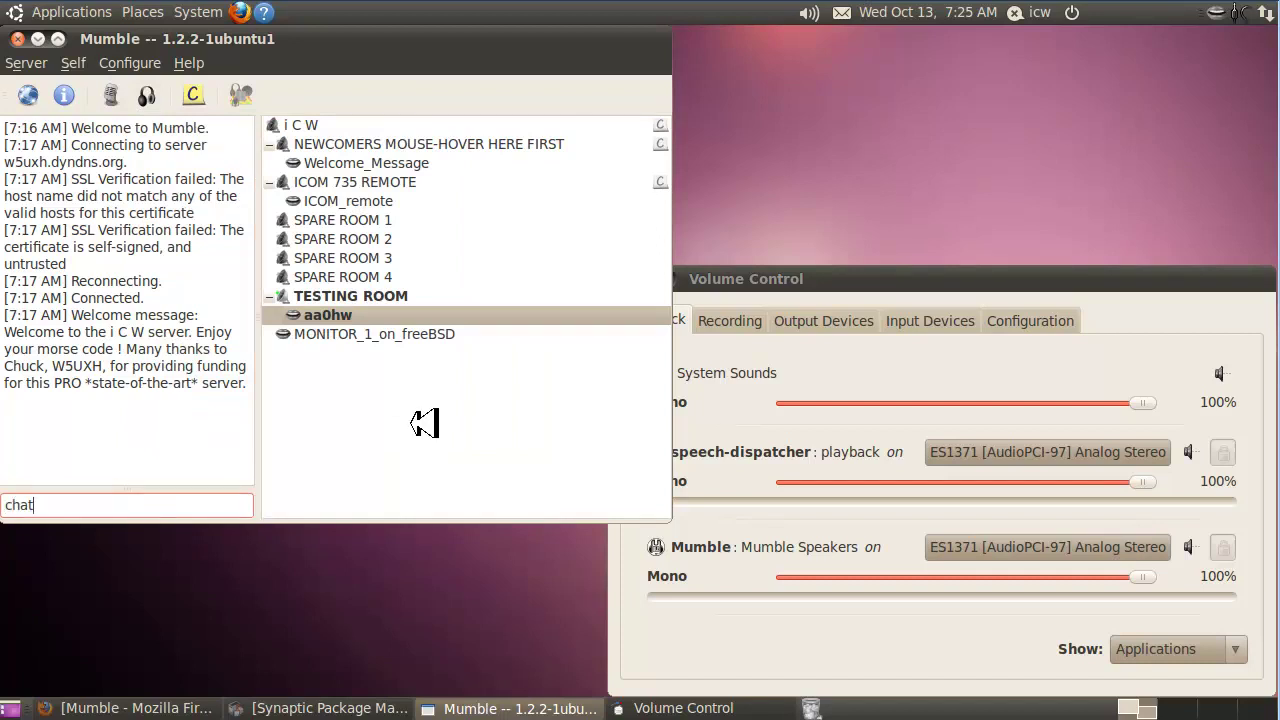
text(chat box)
key(Return)
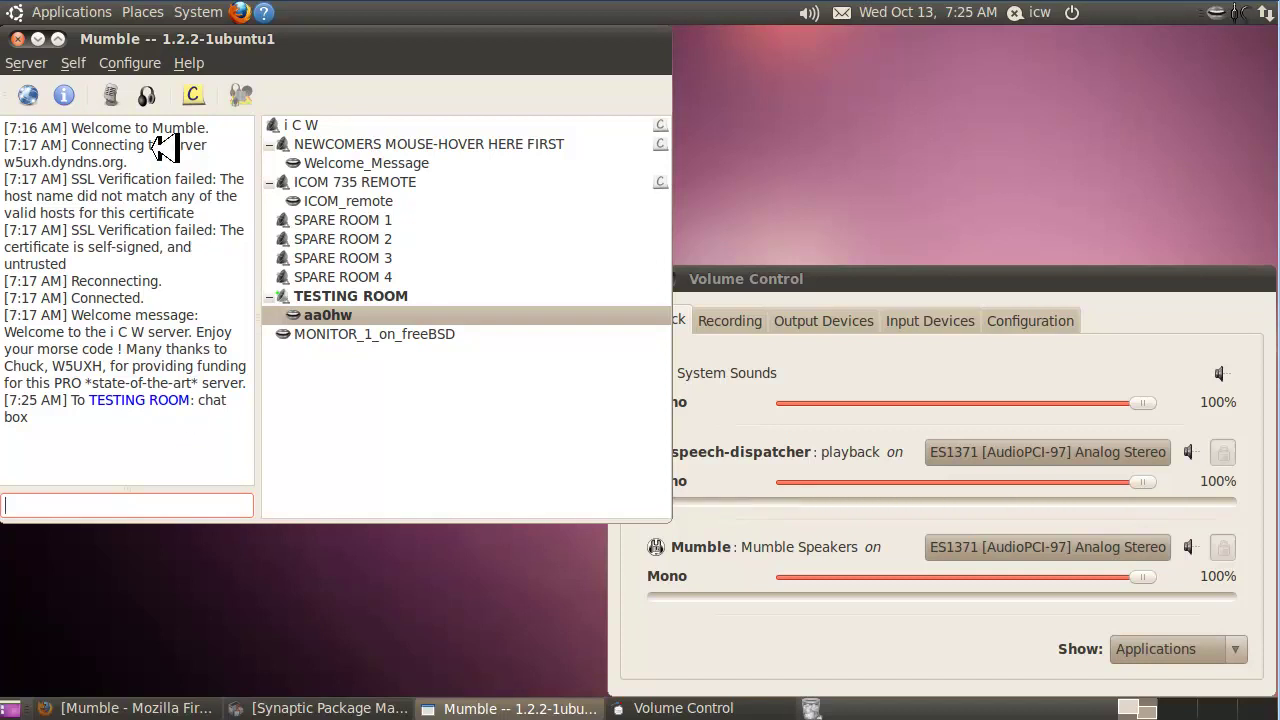
Open the Configure menu and close it without choosing anything.
click(137, 64)
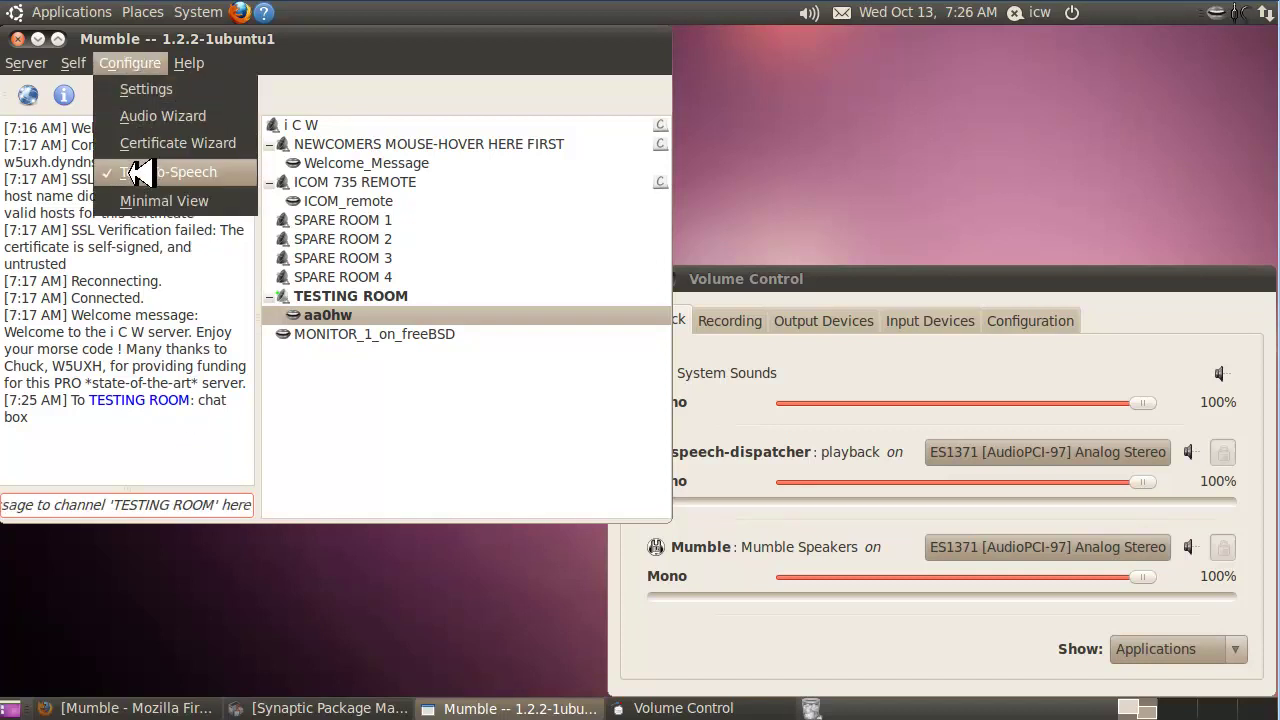
click(330, 52)
mouse_move(330, 142)
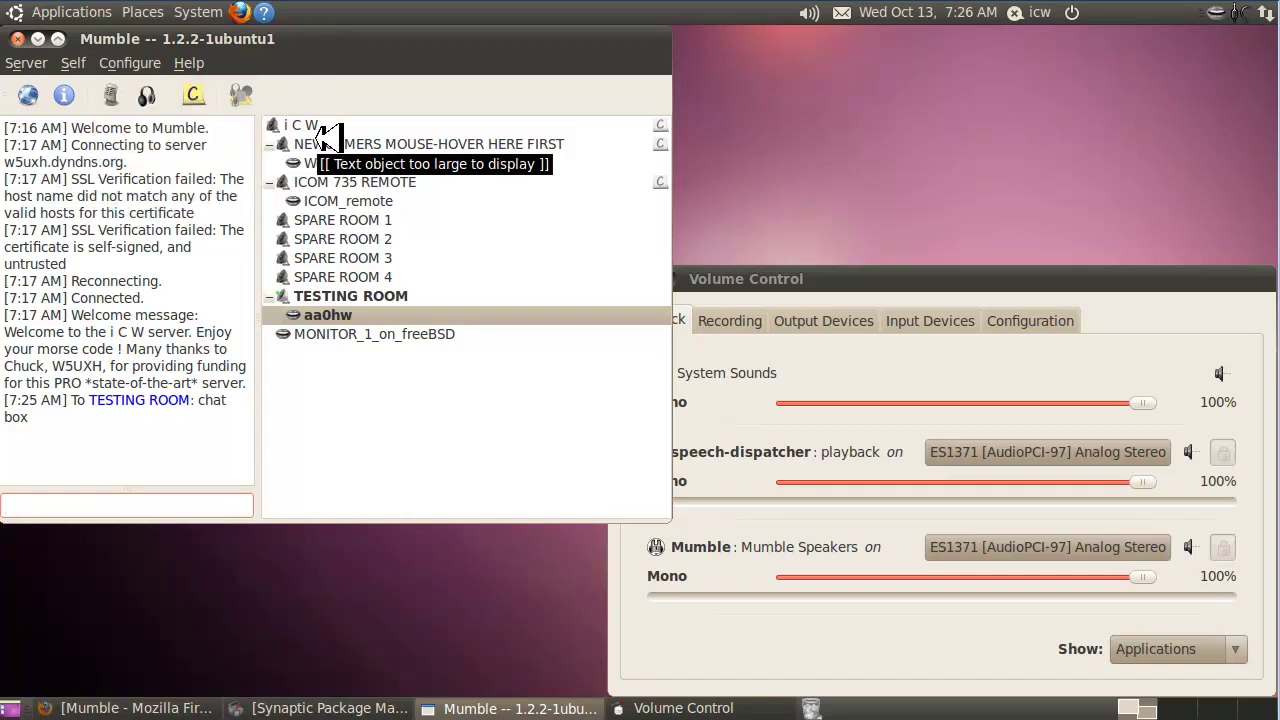